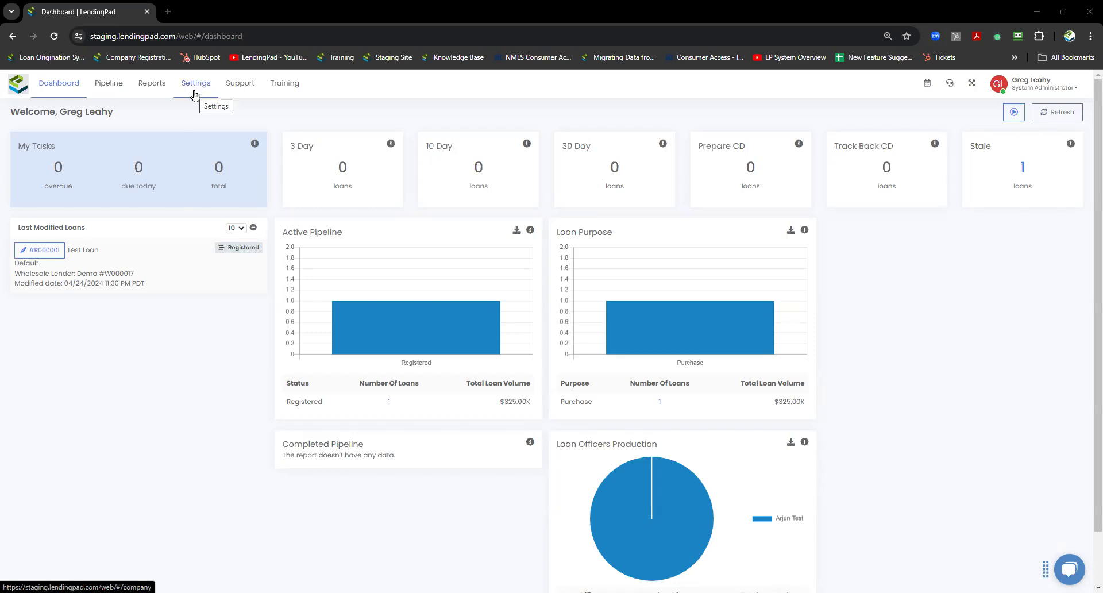
Leave the dashboard and bring up the company Settings overview page.
{"action": "left_click", "coordinate": [194, 94]}
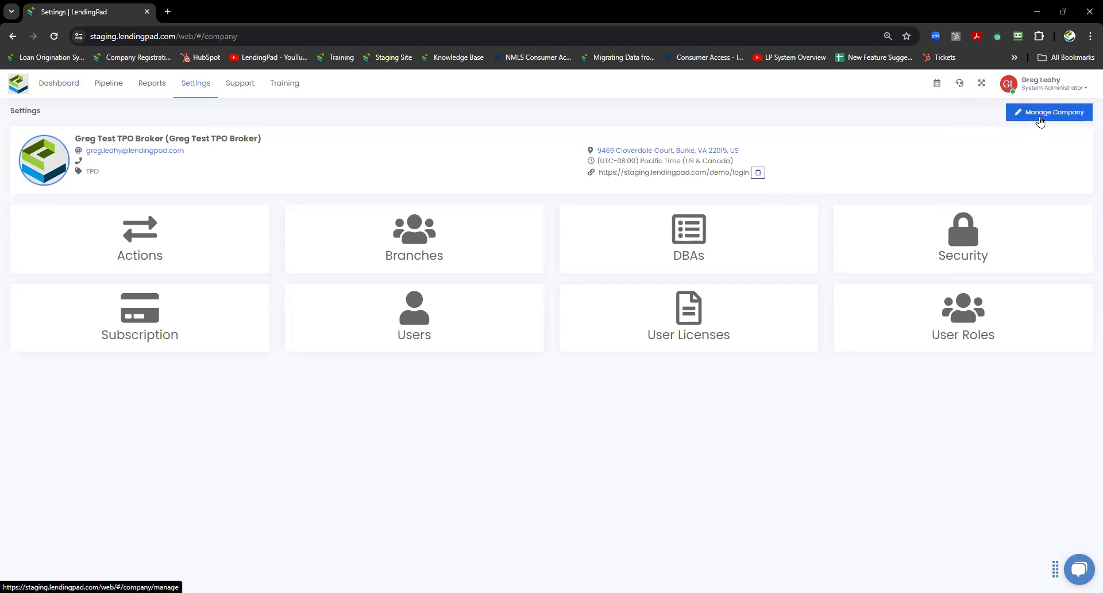
Open Manage Company and review its Billing Information and Identifiers sections.
{"action": "left_click", "coordinate": [1042, 114]}
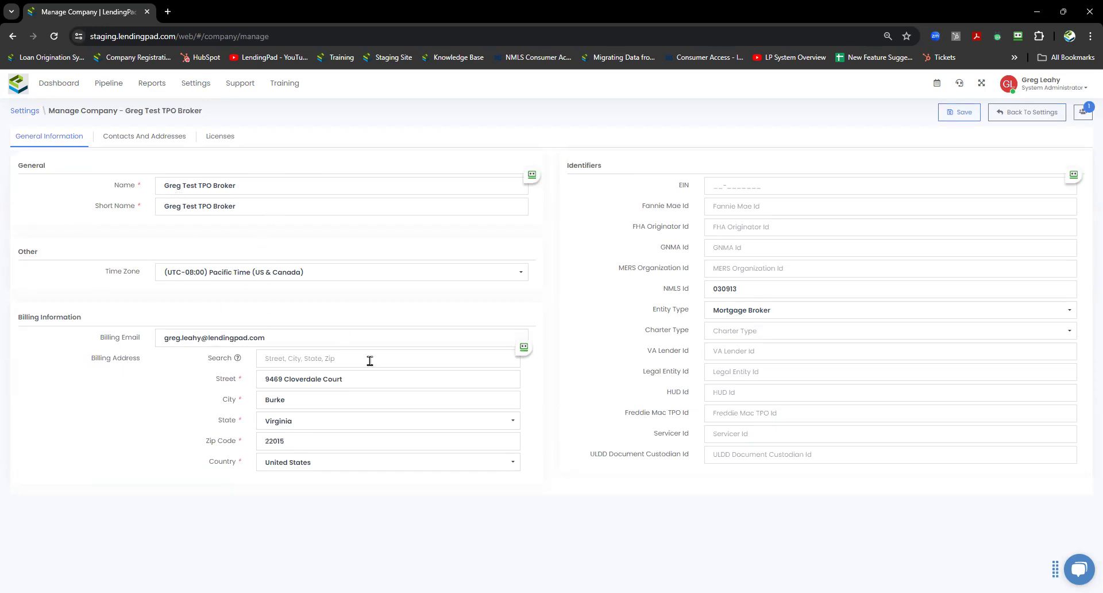
{"action": "mouse_move", "coordinate": [2, 322]}
{"action": "left_mouse_down"}
{"action": "mouse_move", "coordinate": [64, 313]}
{"action": "mouse_move", "coordinate": [111, 324]}
{"action": "left_mouse_up"}
{"action": "left_click", "coordinate": [110, 323]}
{"action": "left_click_drag", "start_coordinate": [561, 175], "coordinate": [625, 178]}
{"action": "left_click", "coordinate": [625, 178]}
Inspect the NMLS Id and Freddie Mac TPO Id identifier fields.
{"action": "left_click_drag", "start_coordinate": [663, 291], "coordinate": [695, 299]}
{"action": "left_click", "coordinate": [675, 310]}
{"action": "double_click", "coordinate": [665, 197]}
{"action": "left_click", "coordinate": [650, 395]}
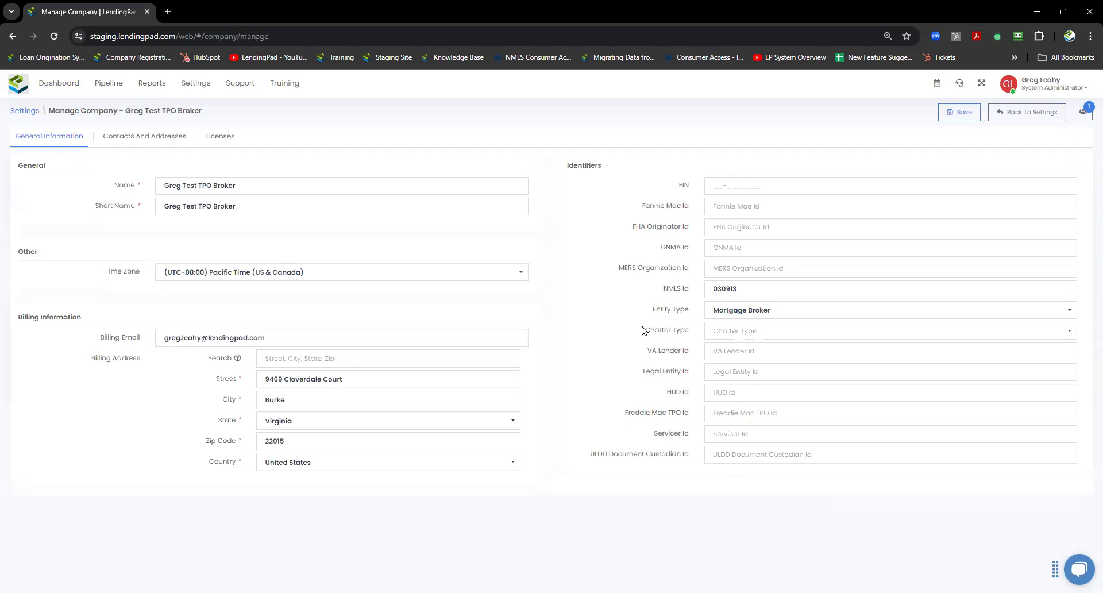
{"action": "left_click_drag", "start_coordinate": [642, 380], "coordinate": [695, 387]}
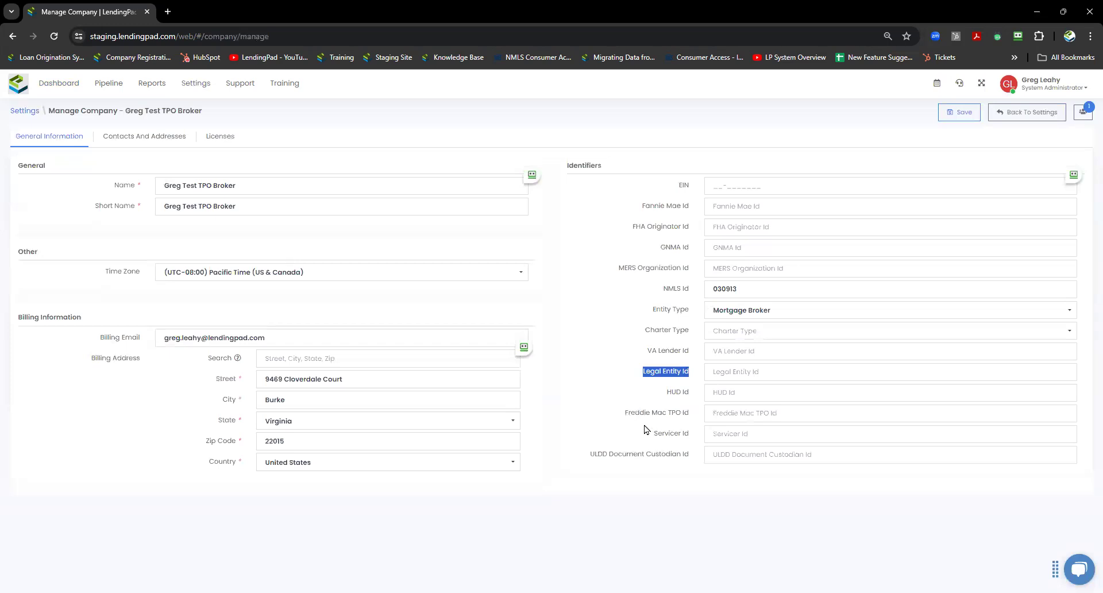
{"action": "left_click_drag", "start_coordinate": [639, 413], "coordinate": [630, 413]}
{"action": "triple_click", "coordinate": [669, 418]}
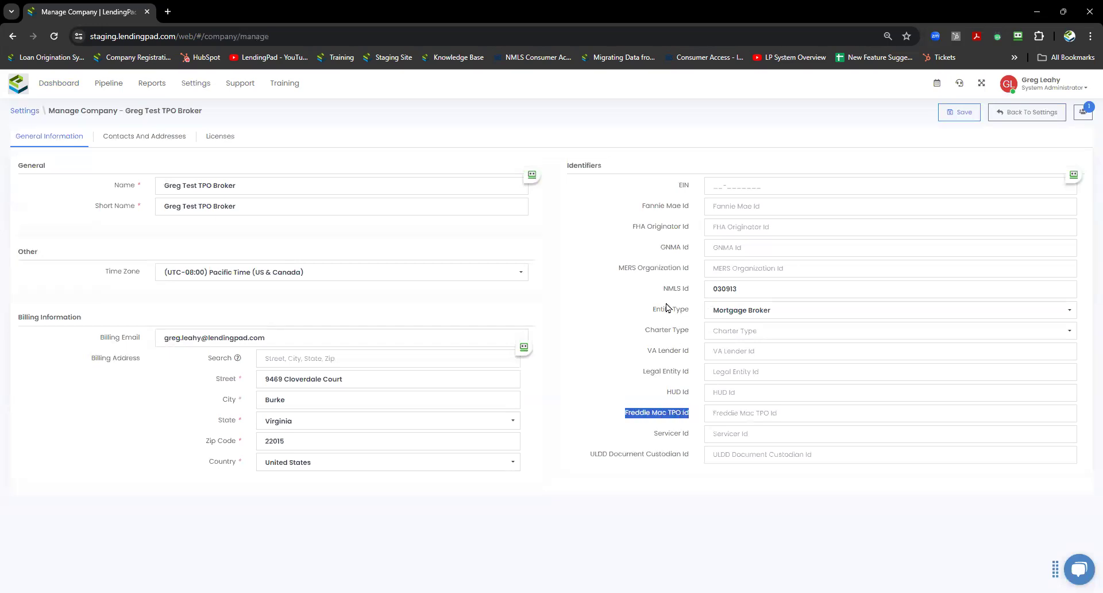
{"action": "left_click", "coordinate": [668, 294]}
Show Contacts and Addresses and check the DBA list, leaving the single broker entry selected.
{"action": "left_click", "coordinate": [138, 145]}
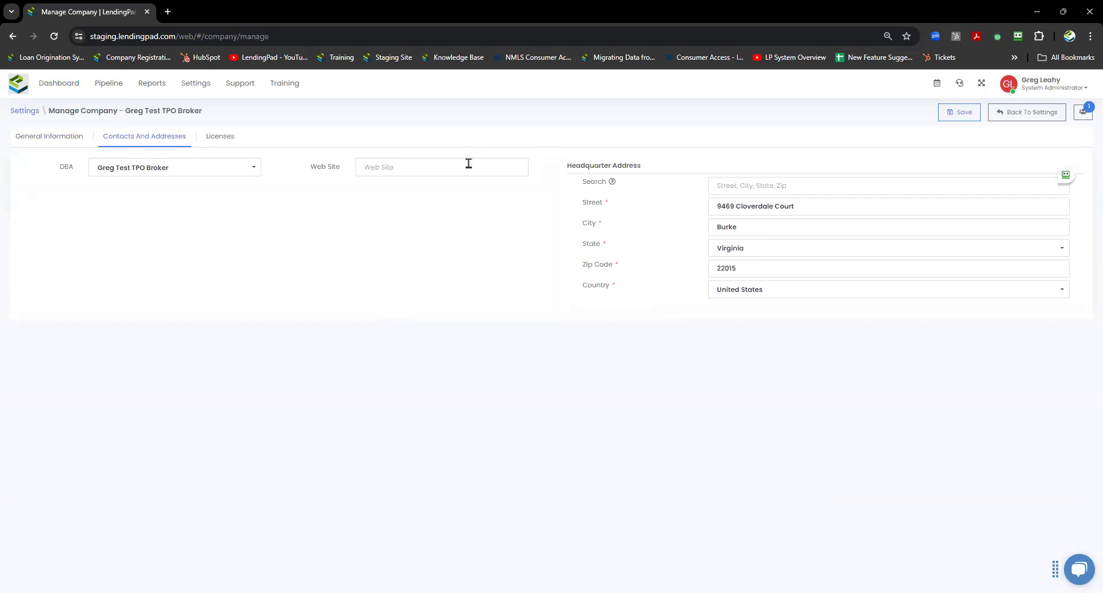
{"action": "left_click", "coordinate": [150, 172]}
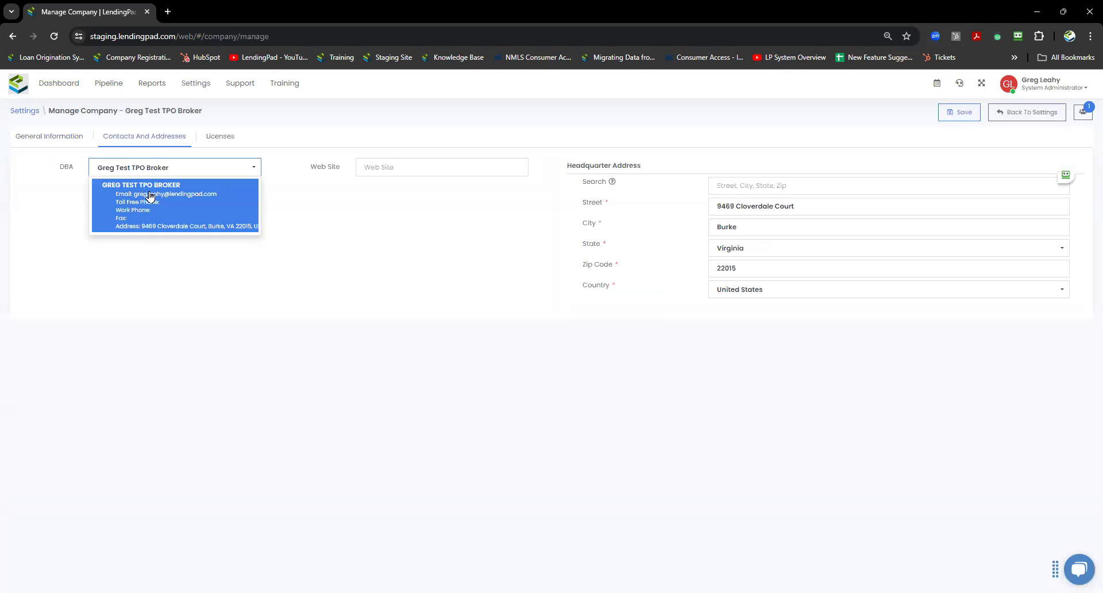
{"action": "left_click", "coordinate": [248, 217]}
{"action": "left_click", "coordinate": [374, 165]}
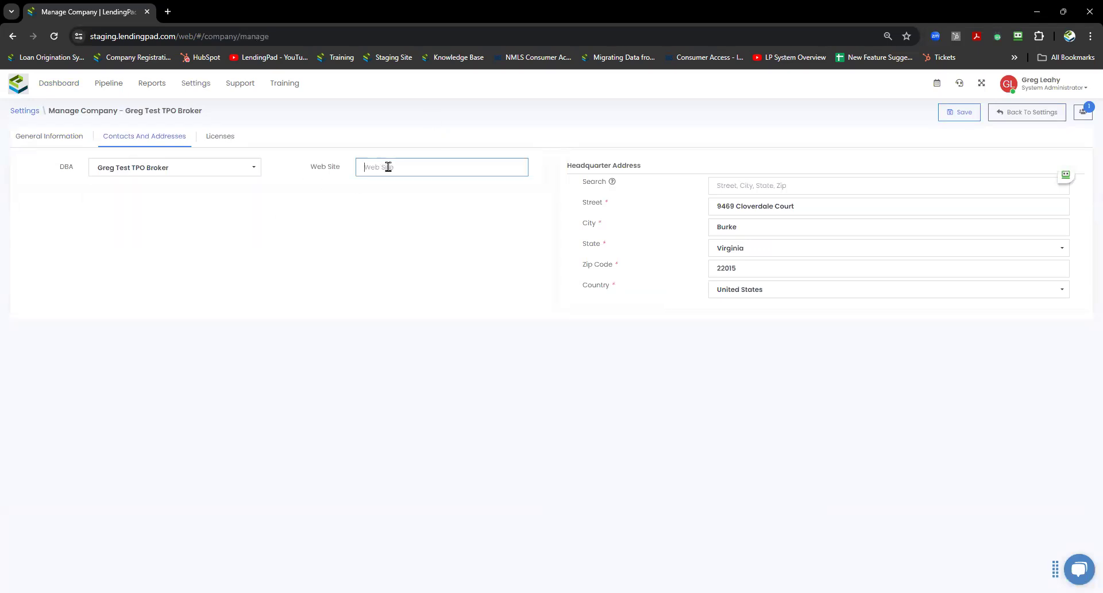
{"action": "left_click", "coordinate": [458, 230]}
Add a State license row for California, type California Real Estate Broker License.
{"action": "left_click", "coordinate": [218, 143]}
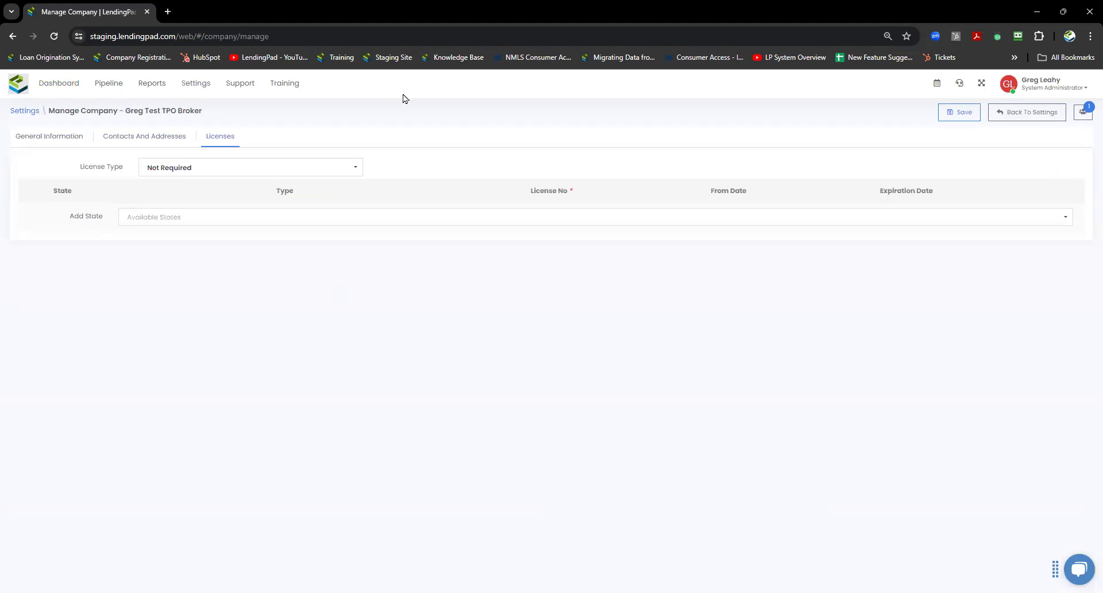
{"action": "left_click", "coordinate": [233, 168]}
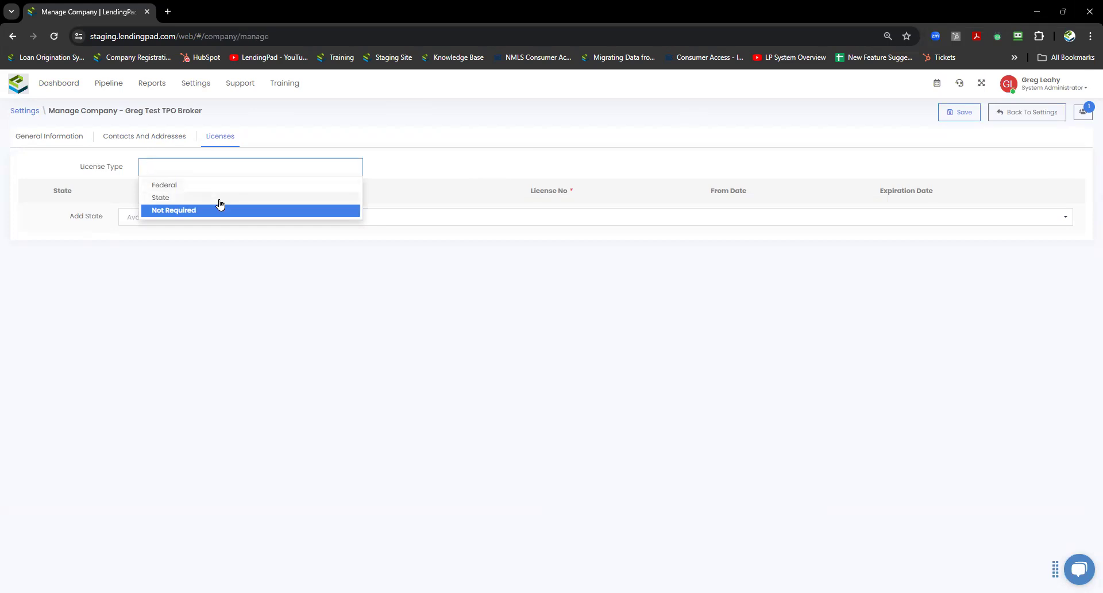
{"action": "left_click", "coordinate": [219, 199]}
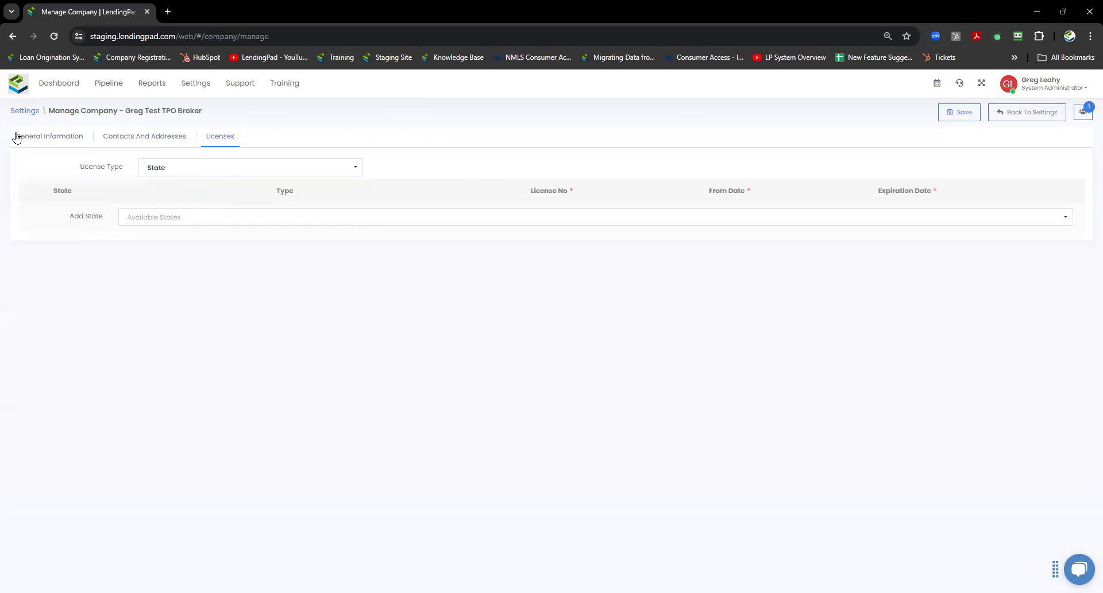
{"action": "left_click", "coordinate": [227, 219]}
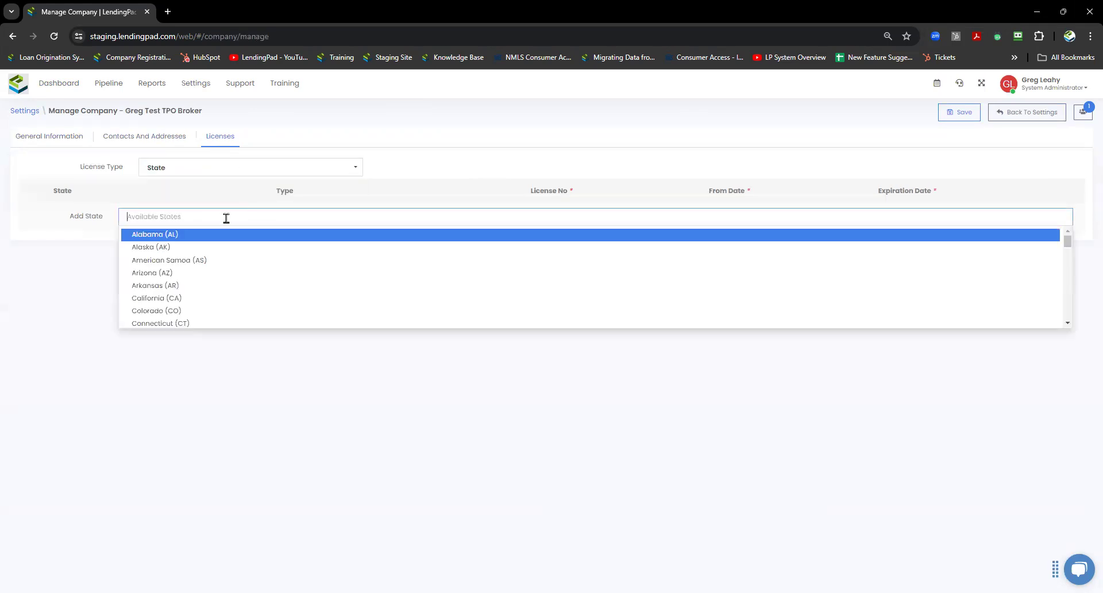
{"action": "left_click", "coordinate": [211, 299]}
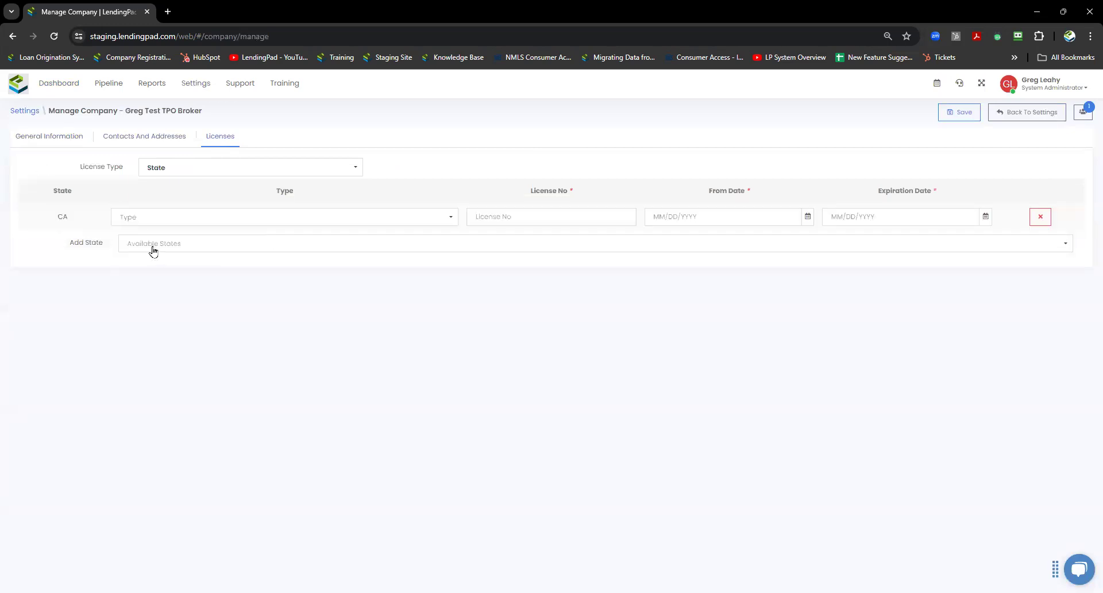
{"action": "left_click", "coordinate": [132, 222]}
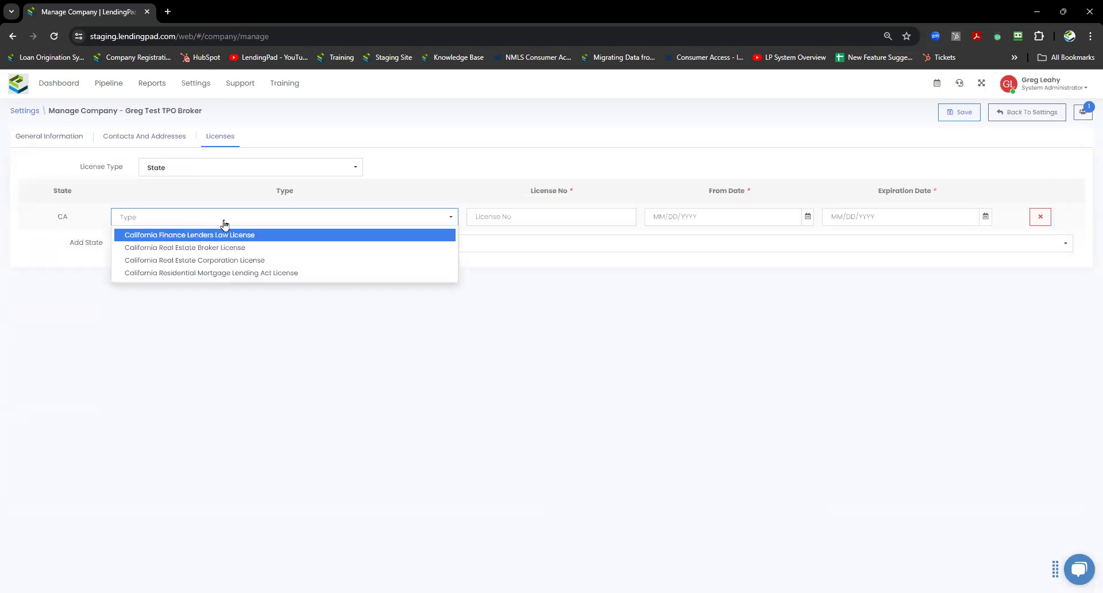
{"action": "left_click", "coordinate": [275, 248]}
{"action": "left_click", "coordinate": [544, 217]}
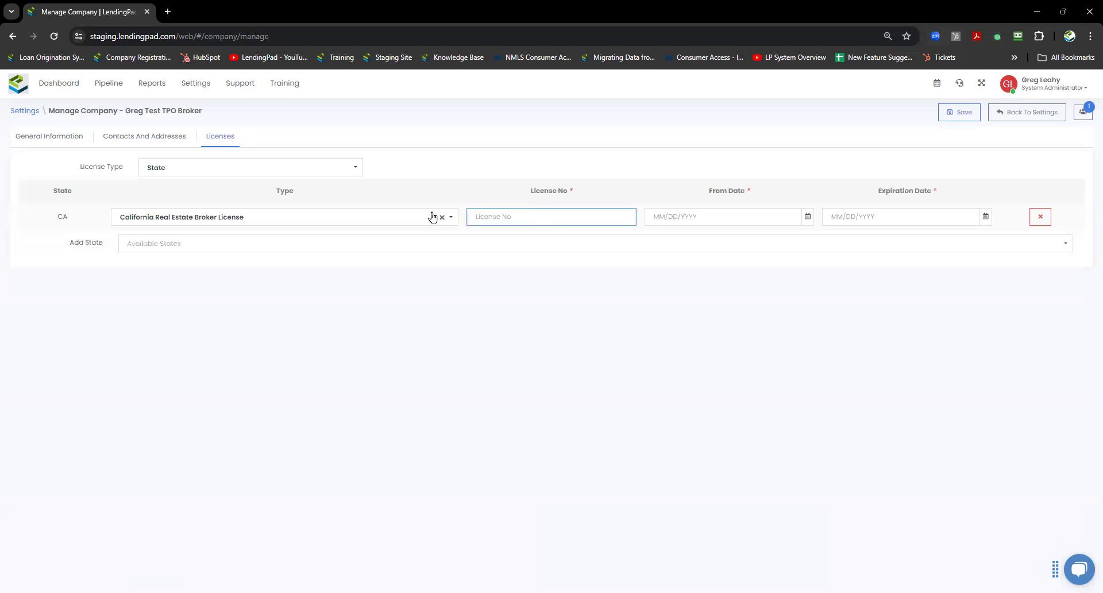
{"action": "key", "text": "Tab"}
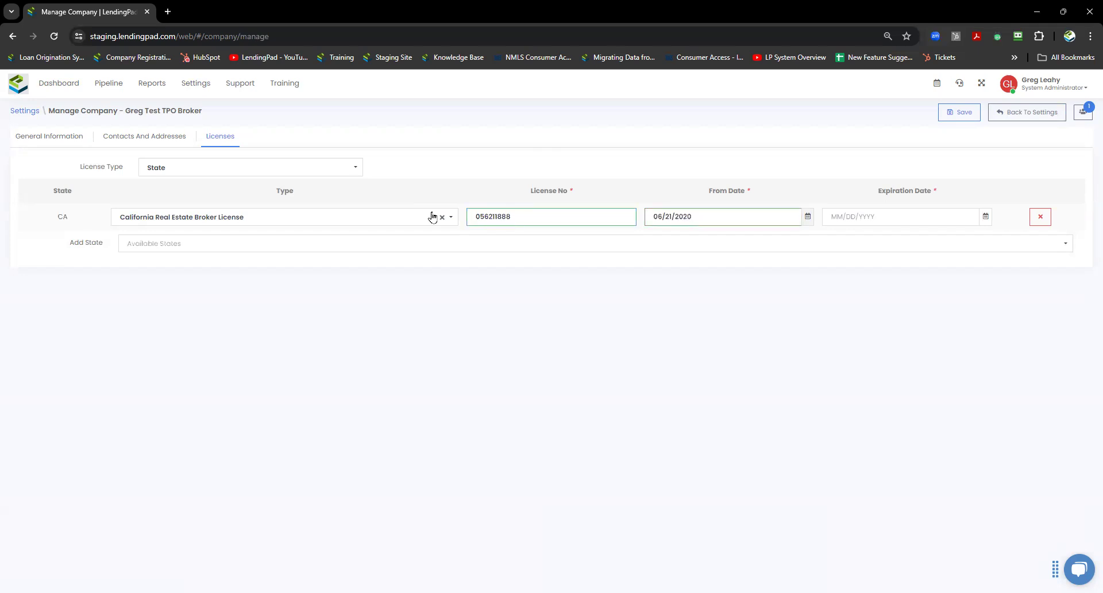
{"action": "key", "text": "Tab"}
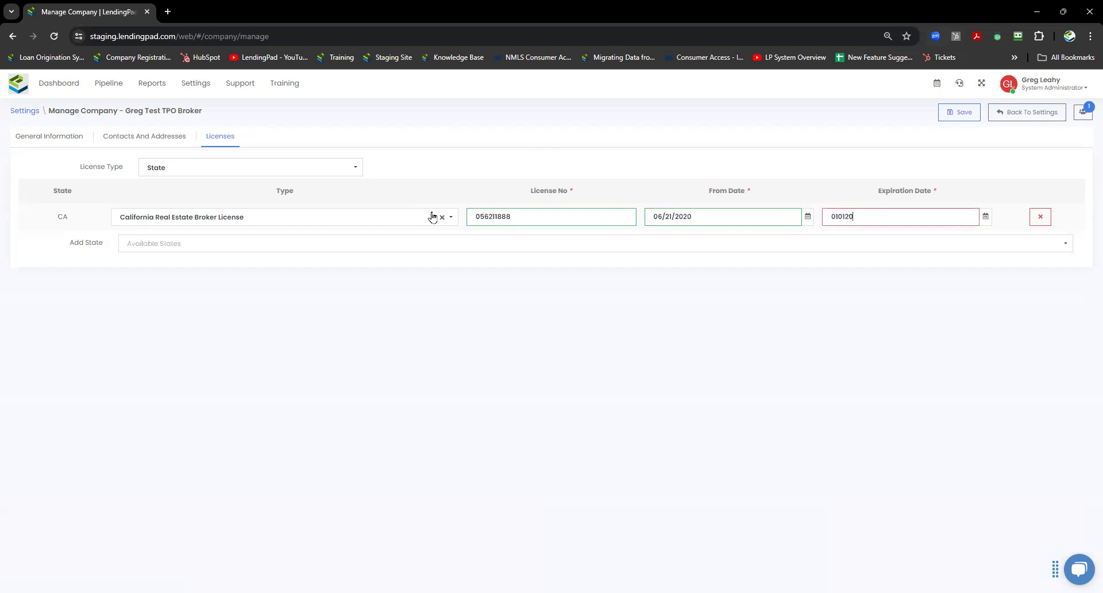
Save the license changes and bring up the Actions list with AUS and Credit Report.
{"action": "left_click", "coordinate": [961, 117]}
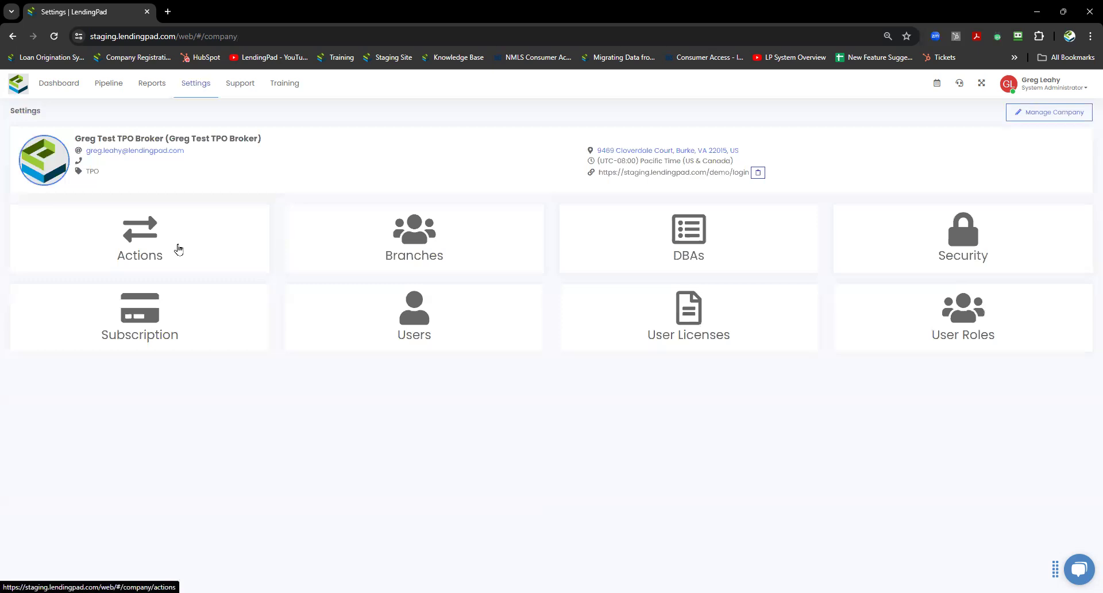
{"action": "left_click", "coordinate": [185, 248]}
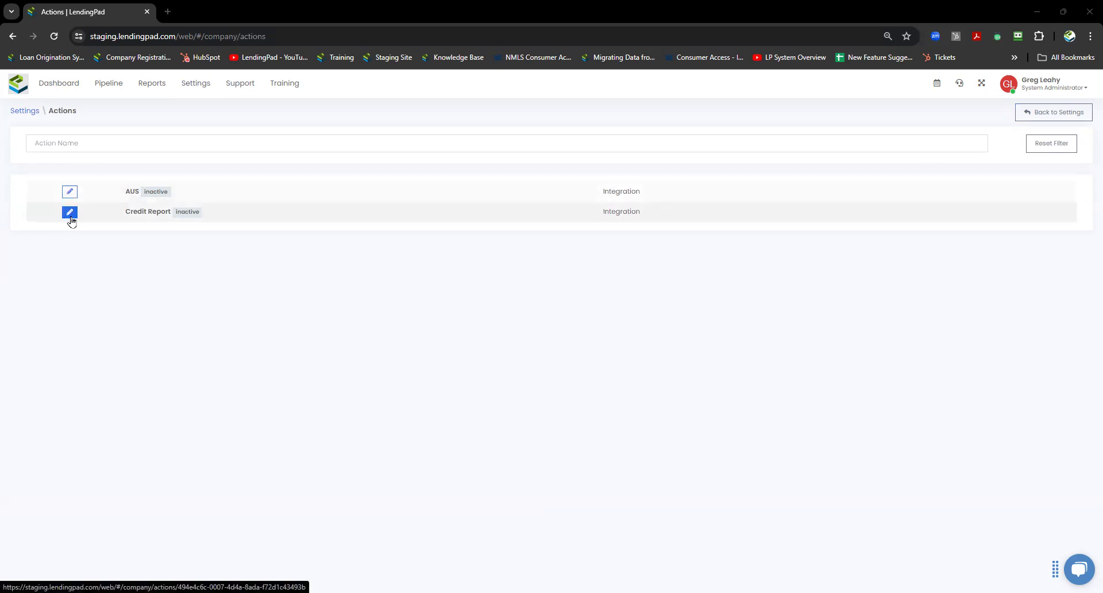
In the Credit Report action's contacts, enable CoreLogic (CR) with credentials source type User.
{"action": "left_click", "coordinate": [70, 212]}
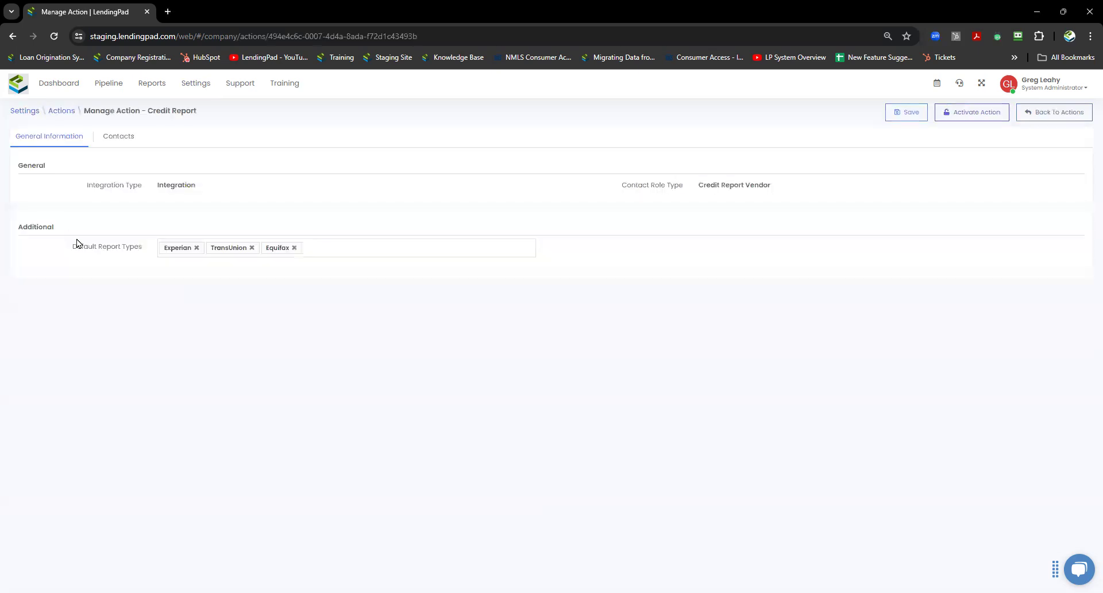
{"action": "left_click", "coordinate": [121, 145]}
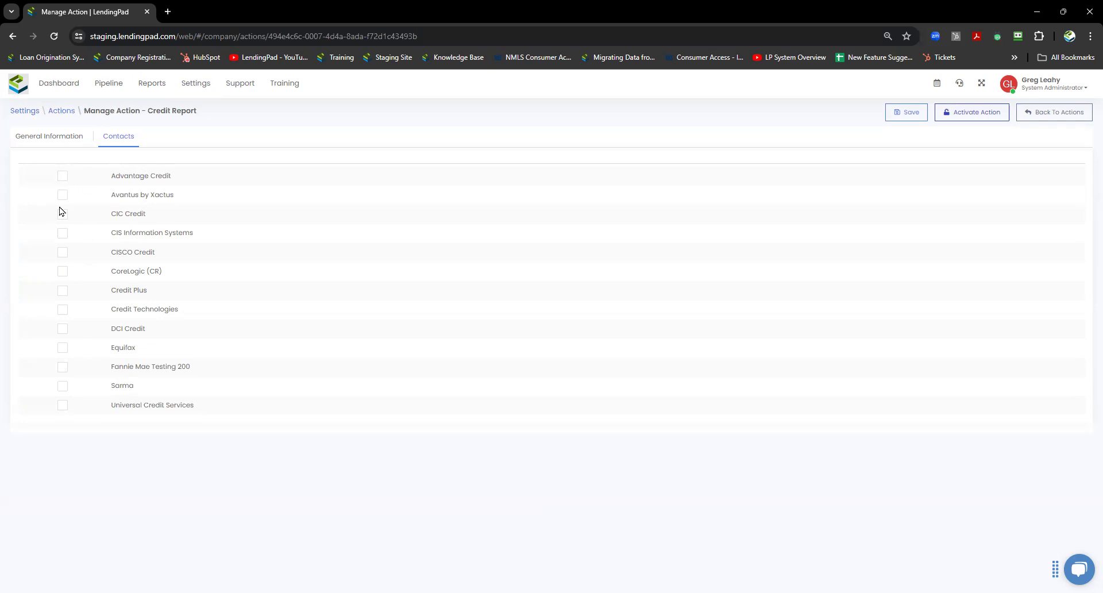
{"action": "left_click", "coordinate": [63, 273]}
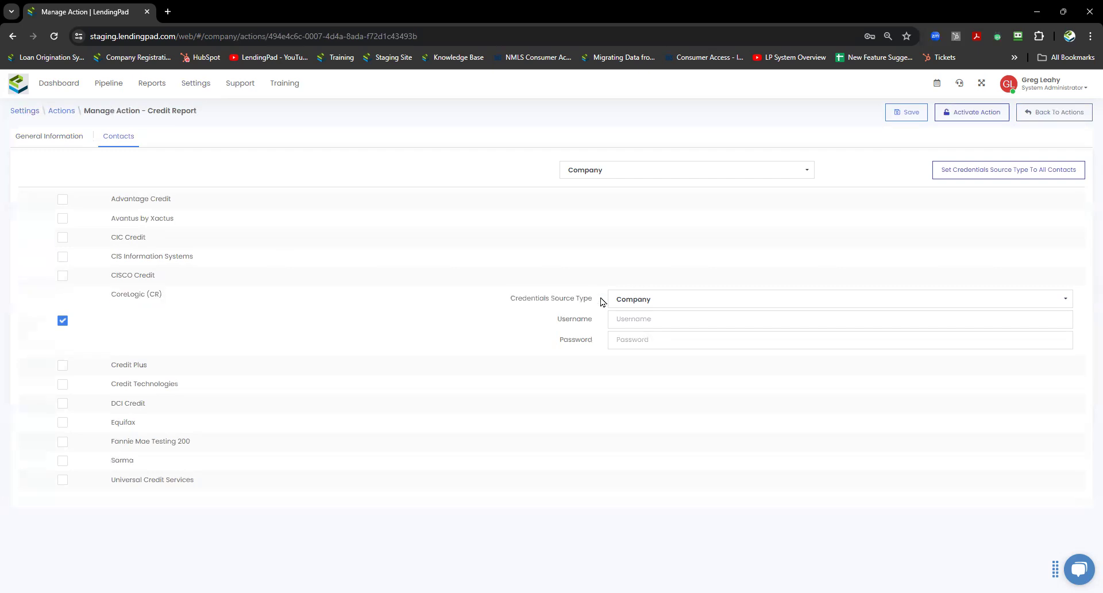
{"action": "left_click", "coordinate": [628, 300]}
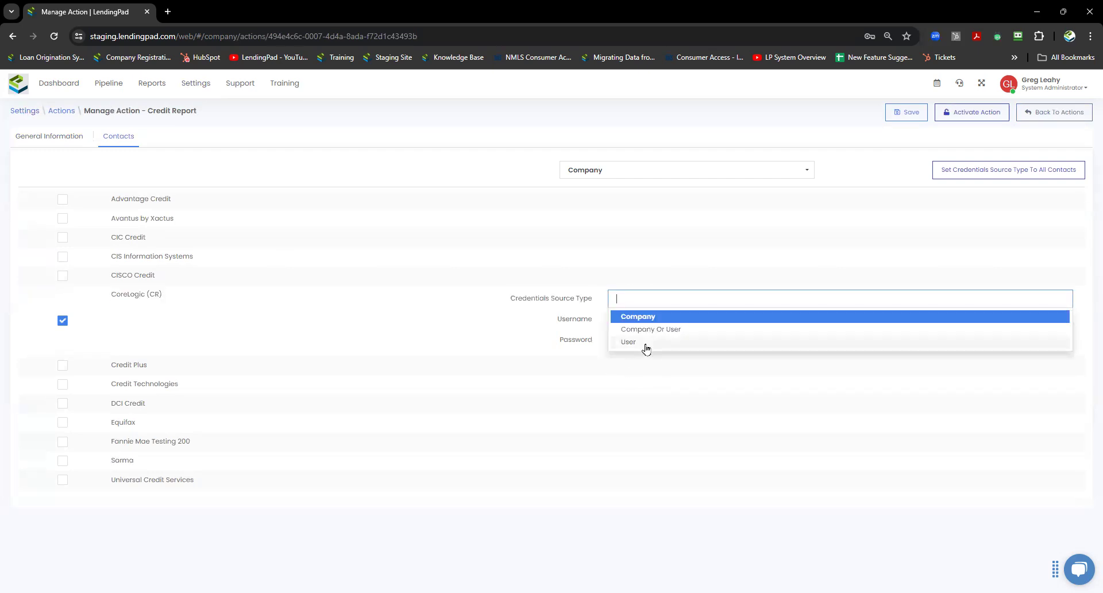
{"action": "left_click", "coordinate": [580, 313]}
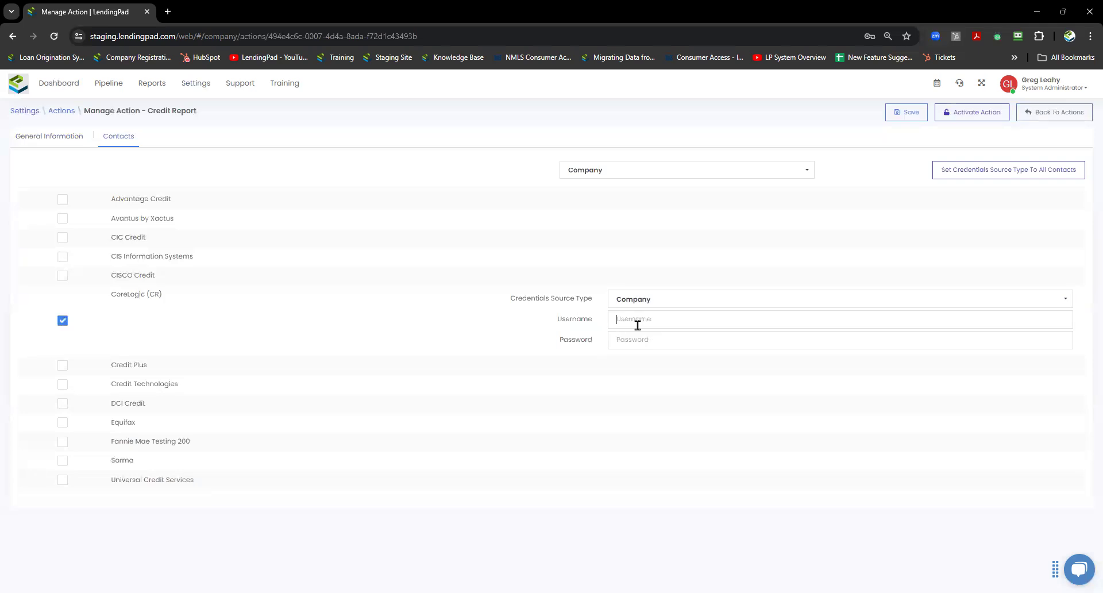
{"action": "left_click", "coordinate": [637, 326]}
{"action": "left_click", "coordinate": [623, 344]}
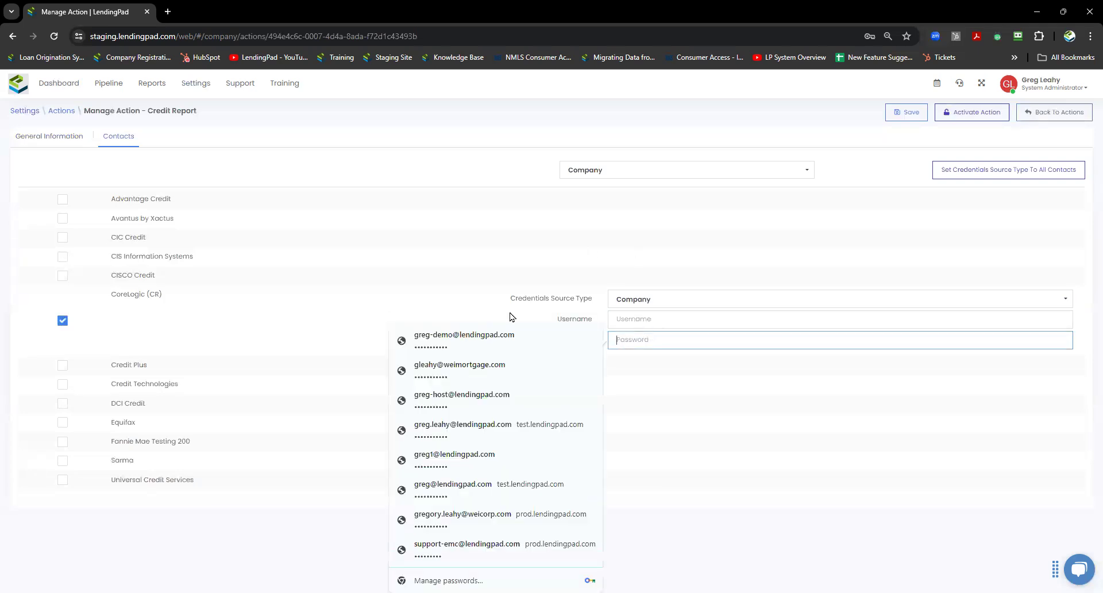
{"action": "left_click", "coordinate": [551, 298]}
{"action": "left_click", "coordinate": [650, 305]}
{"action": "left_click", "coordinate": [643, 345]}
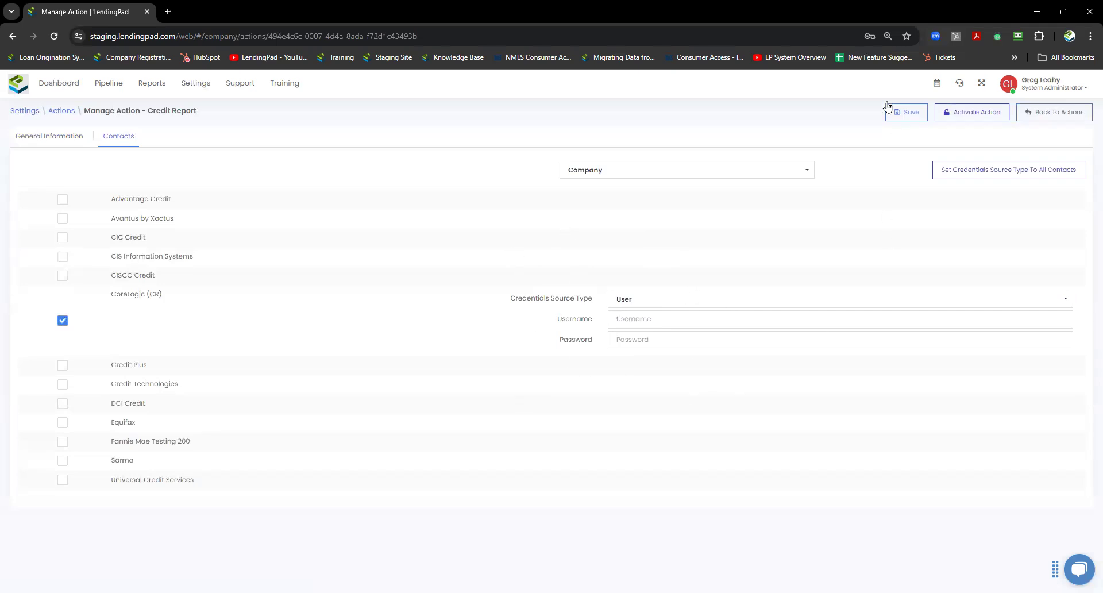
Save and activate the Credit Report action, confirming, then return to the Actions list.
{"action": "left_click", "coordinate": [916, 118]}
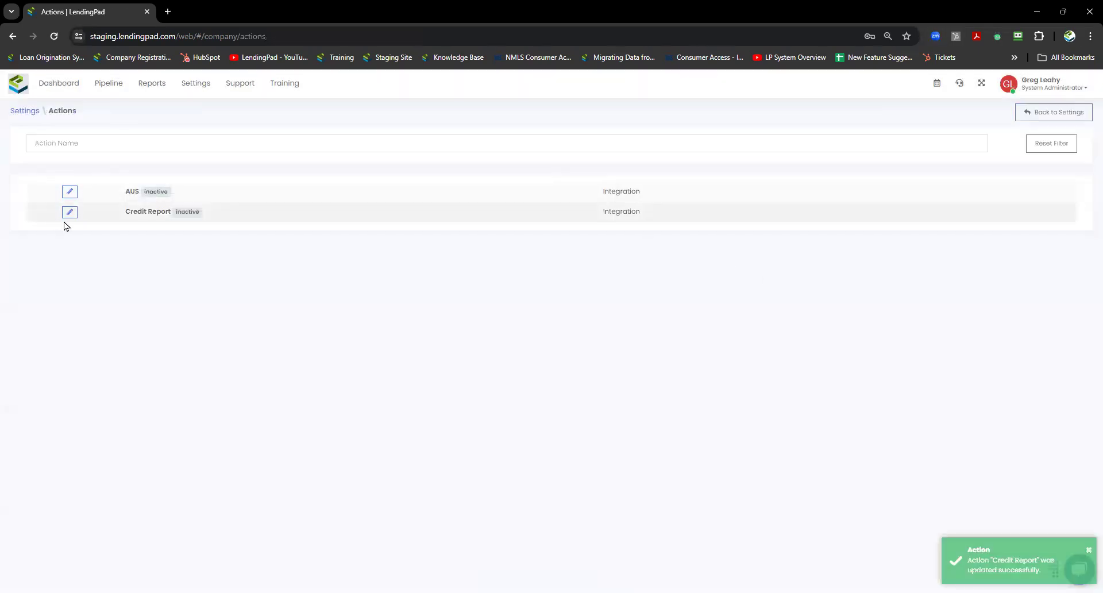
{"action": "left_click_drag", "start_coordinate": [126, 212], "coordinate": [202, 221]}
{"action": "left_click", "coordinate": [207, 224]}
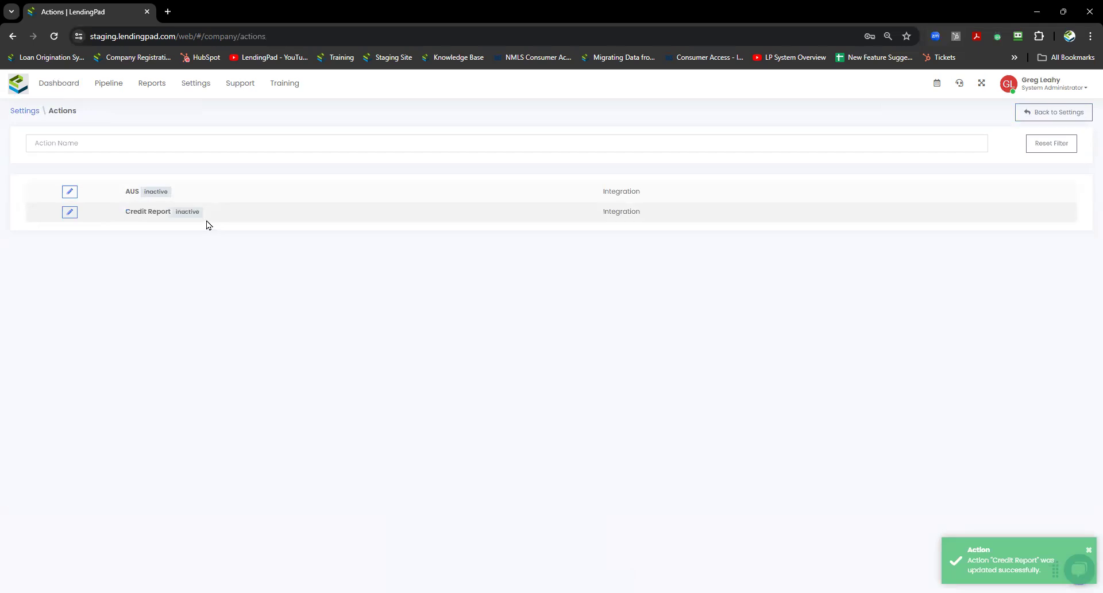
{"action": "left_click", "coordinate": [68, 214]}
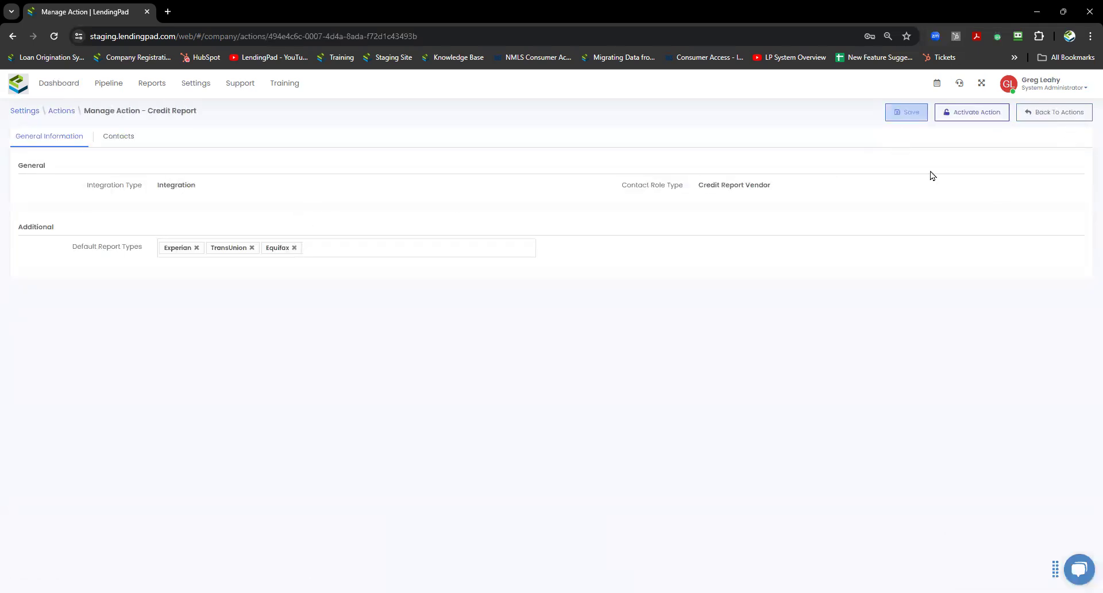
{"action": "left_click", "coordinate": [985, 113]}
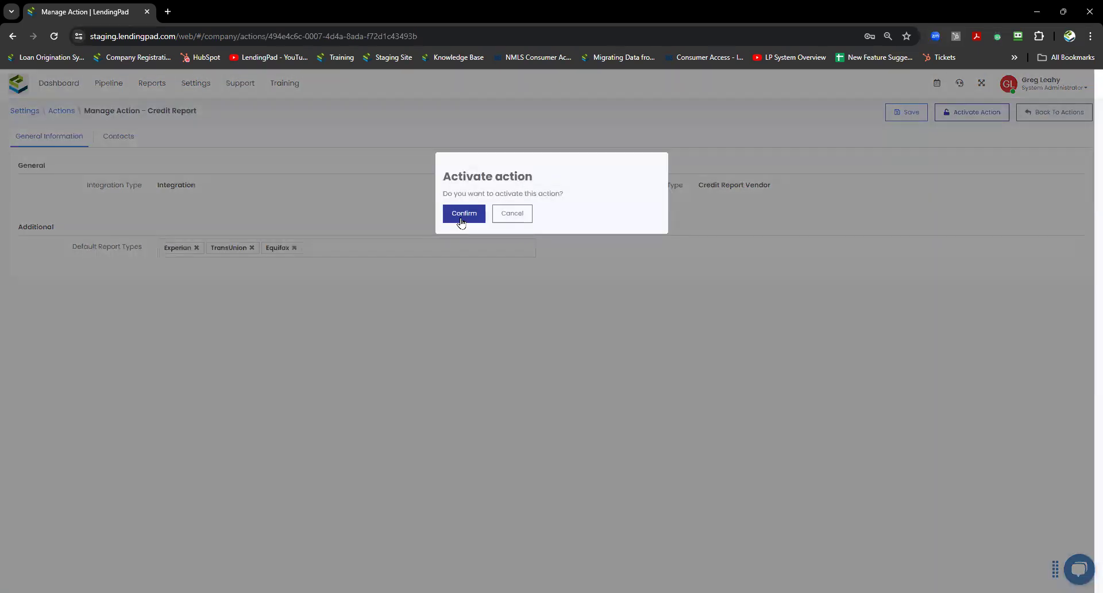
{"action": "left_click", "coordinate": [460, 223]}
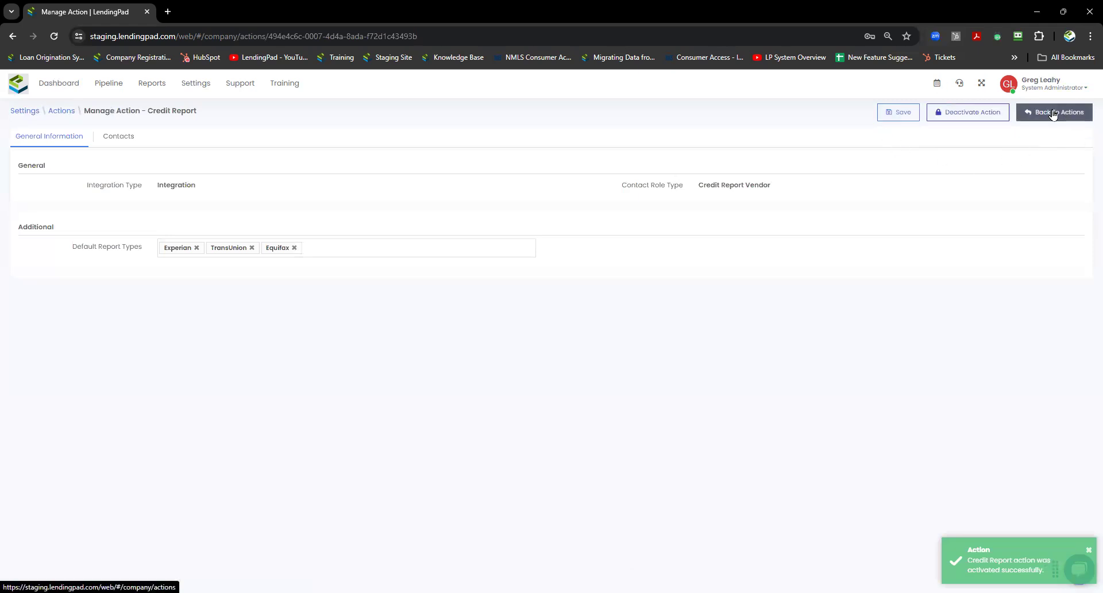
{"action": "left_click", "coordinate": [1054, 114]}
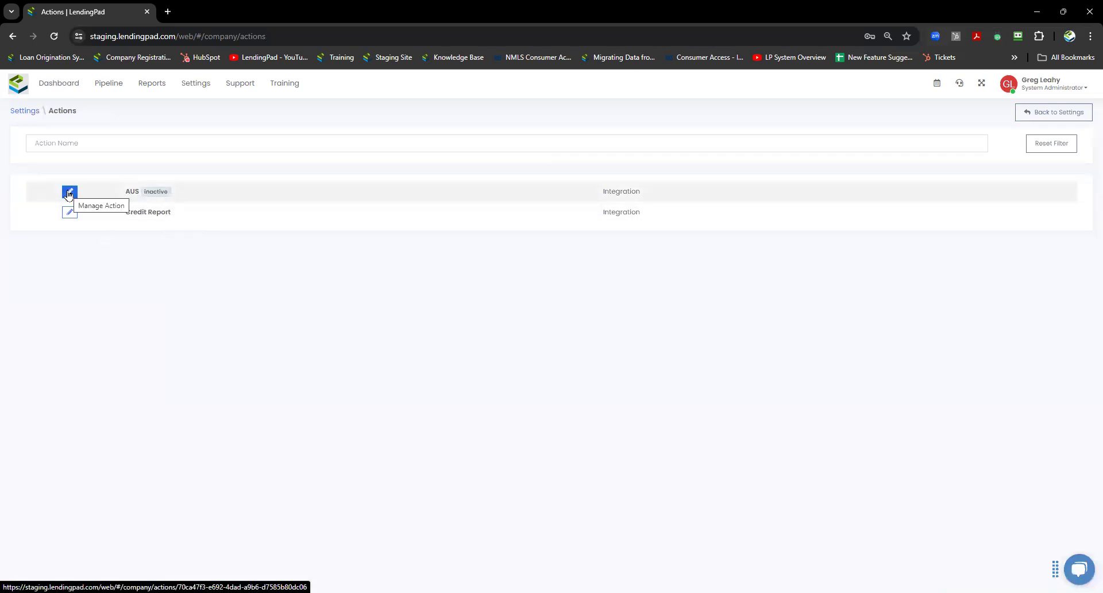
Enable Fannie Mae (DO) and Freddie Mac as AUS contacts, save, and begin activating AUS.
{"action": "left_click", "coordinate": [68, 195]}
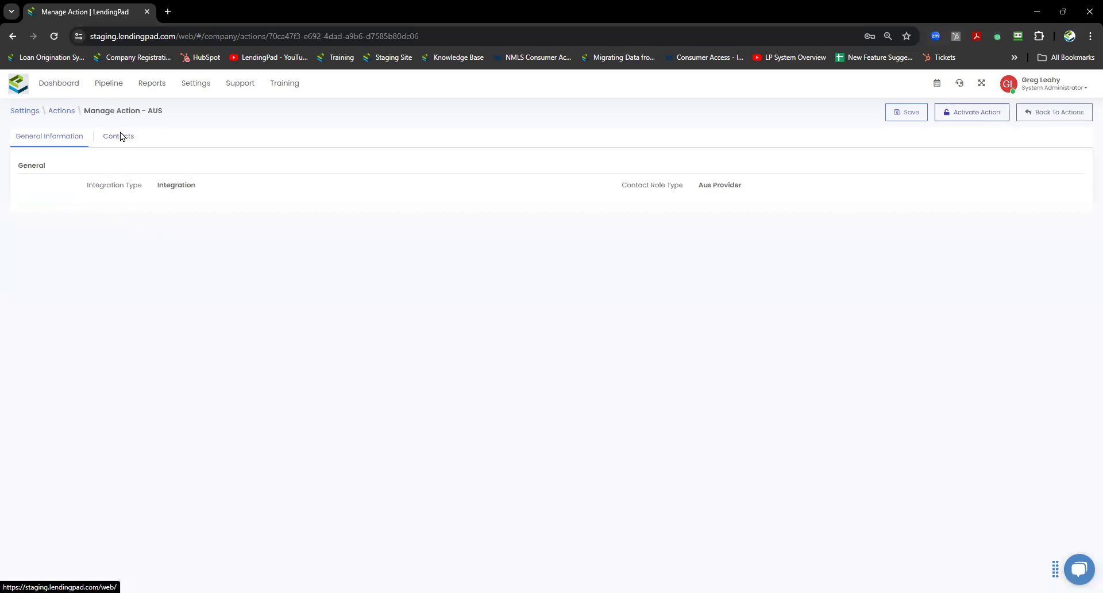
{"action": "left_click", "coordinate": [119, 136]}
{"action": "left_click", "coordinate": [60, 177]}
{"action": "left_click", "coordinate": [63, 245]}
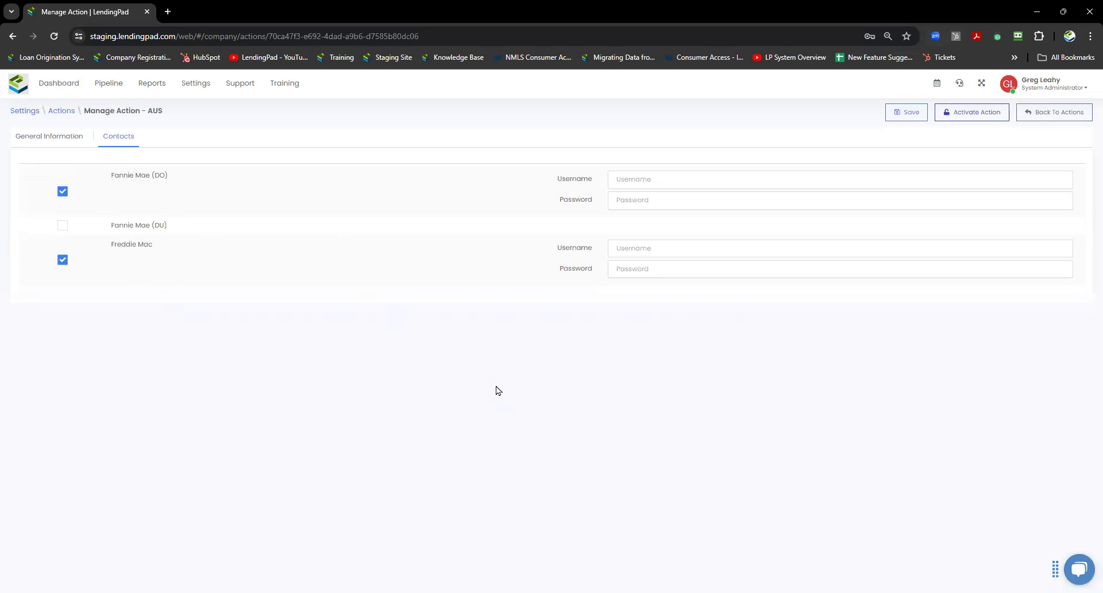
{"action": "left_click", "coordinate": [905, 112]}
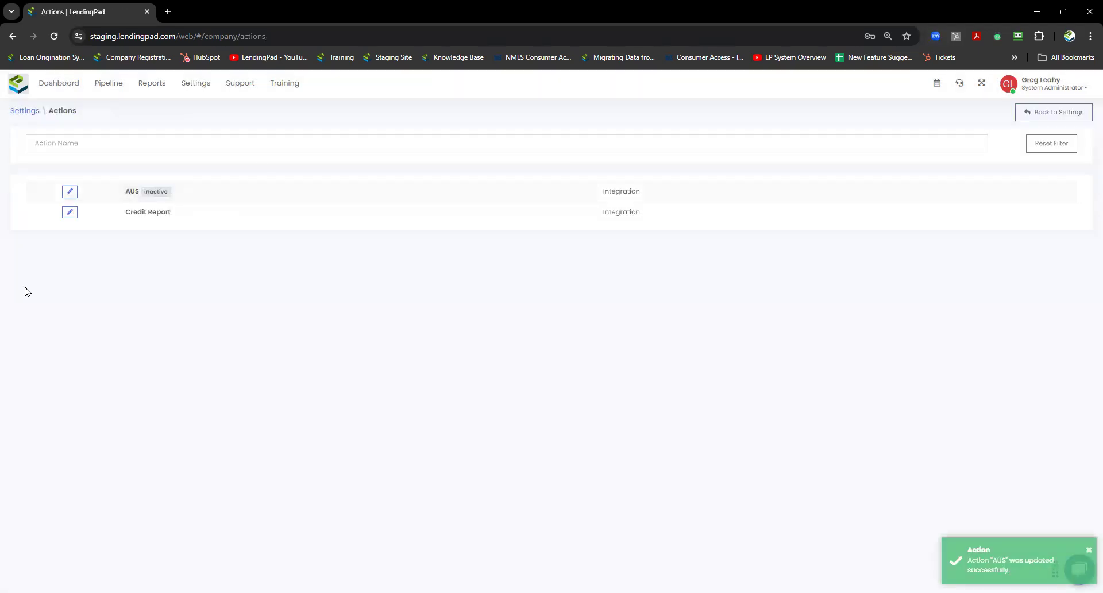
{"action": "left_click", "coordinate": [69, 191]}
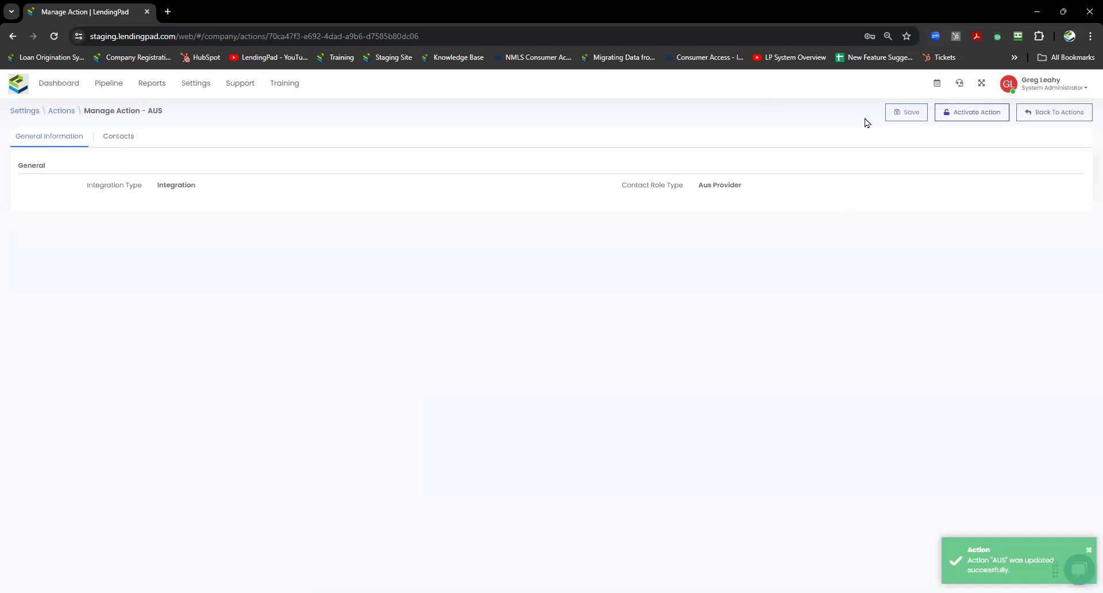
{"action": "left_click", "coordinate": [948, 112]}
Confirm the AUS activation and return to the Settings overview.
{"action": "left_click", "coordinate": [475, 214]}
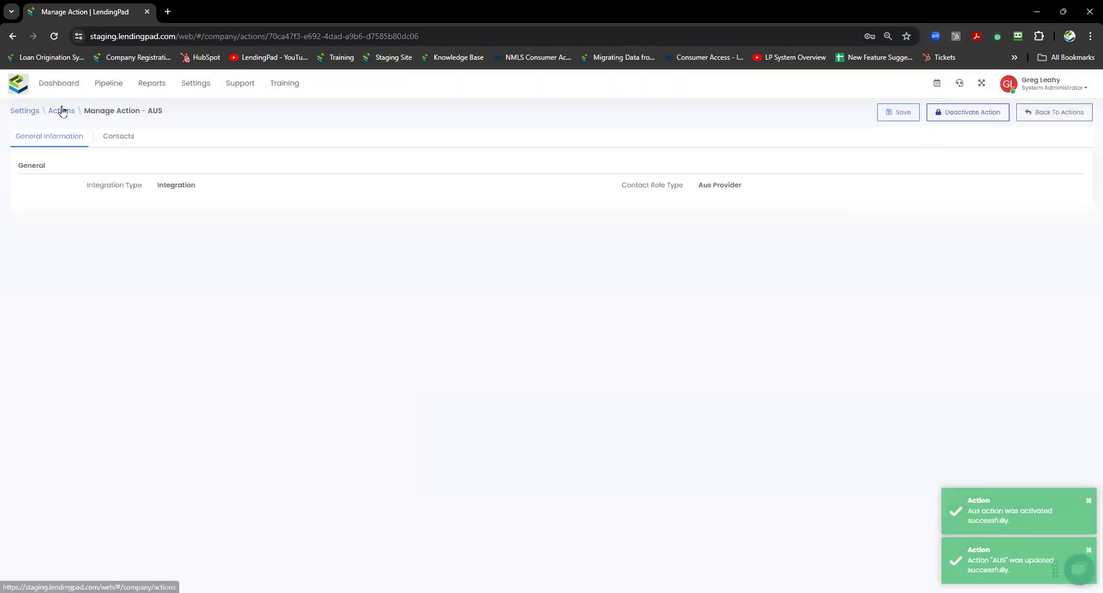
{"action": "left_click", "coordinate": [59, 111]}
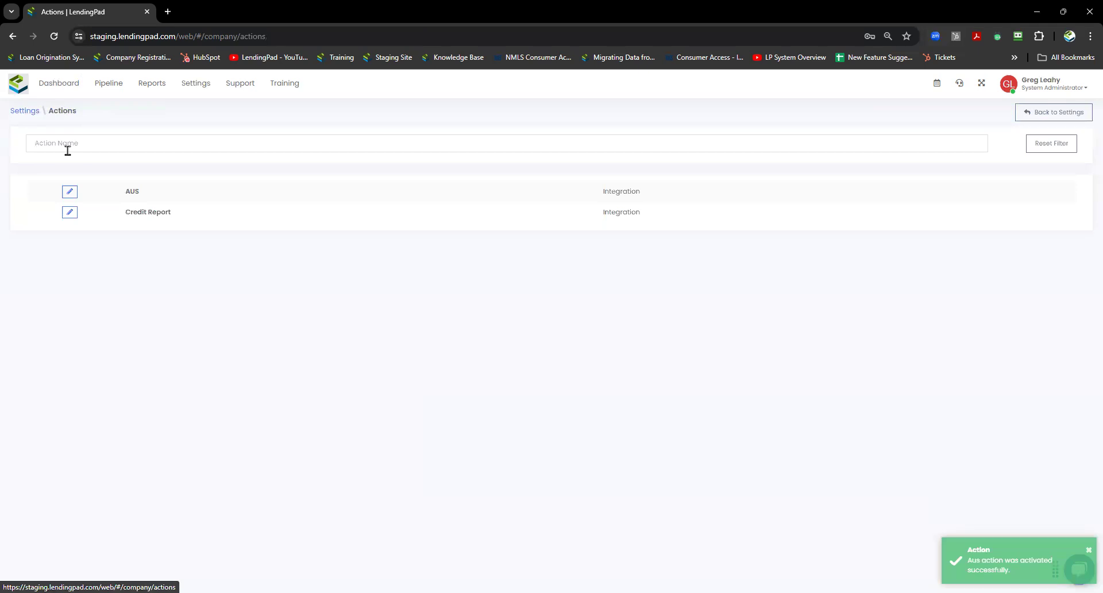
{"action": "left_click", "coordinate": [33, 111]}
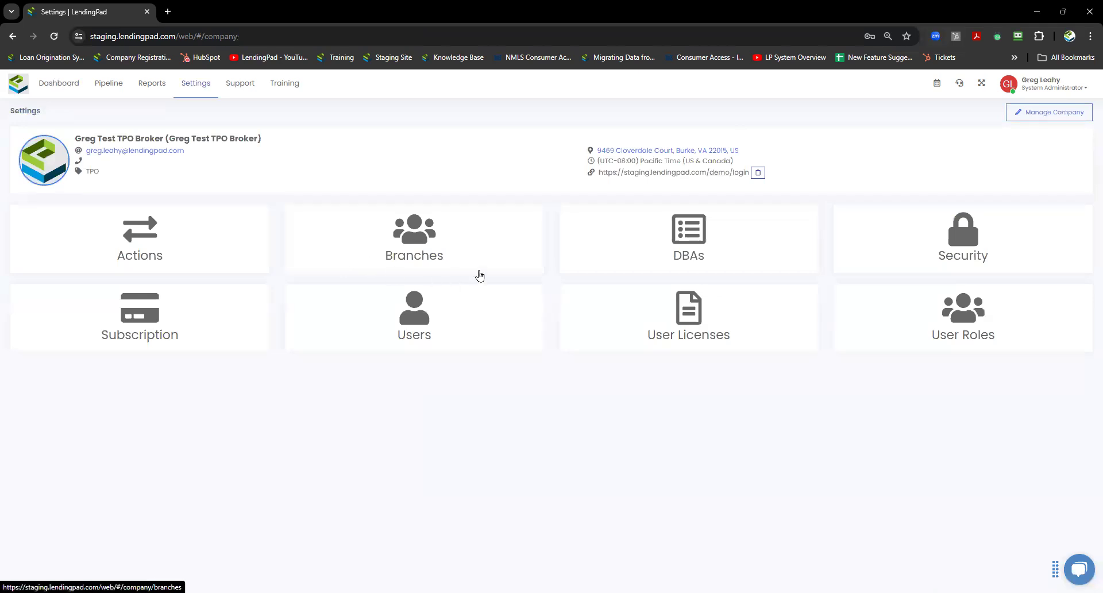
Edit the Default branch, renaming it Headquarters Branch with NMLS Id 0123456.
{"action": "left_click", "coordinate": [435, 234]}
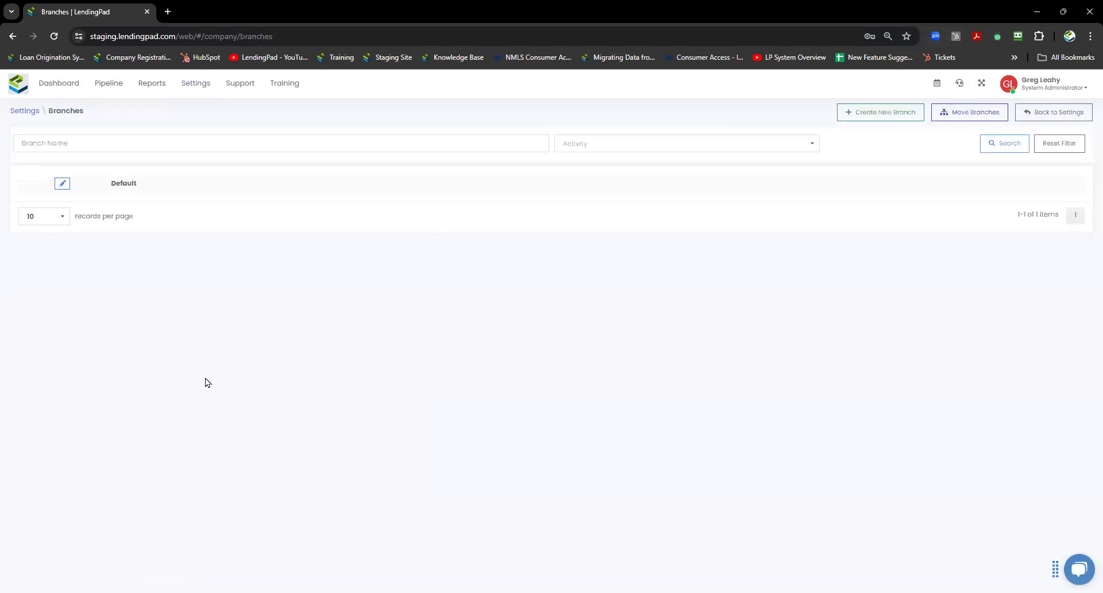
{"action": "left_click_drag", "start_coordinate": [96, 184], "coordinate": [181, 185]}
{"action": "left_click", "coordinate": [180, 184]}
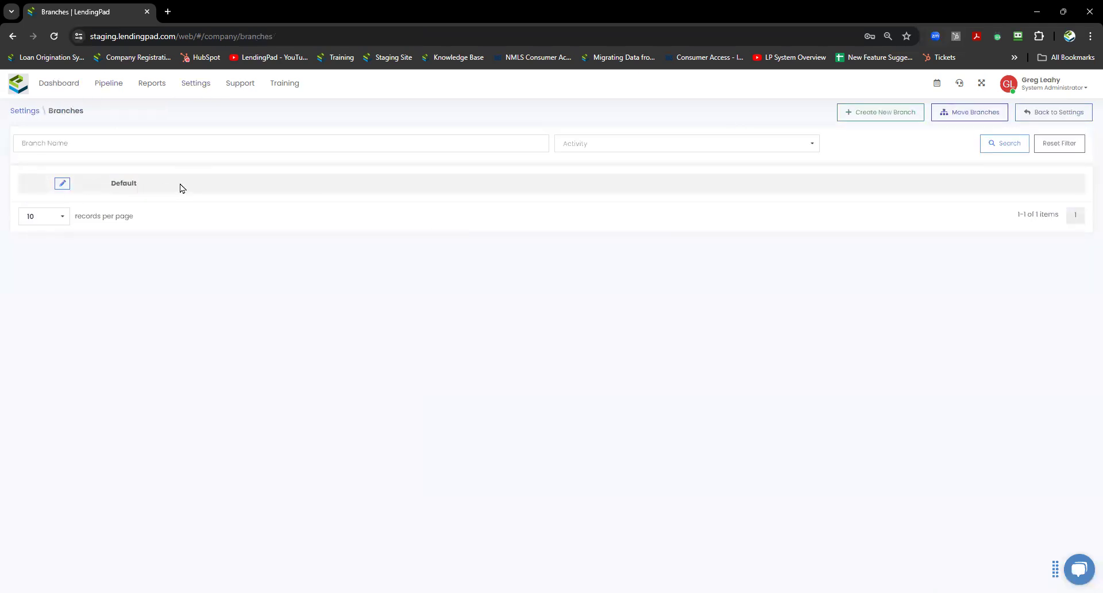
{"action": "left_click", "coordinate": [874, 111]}
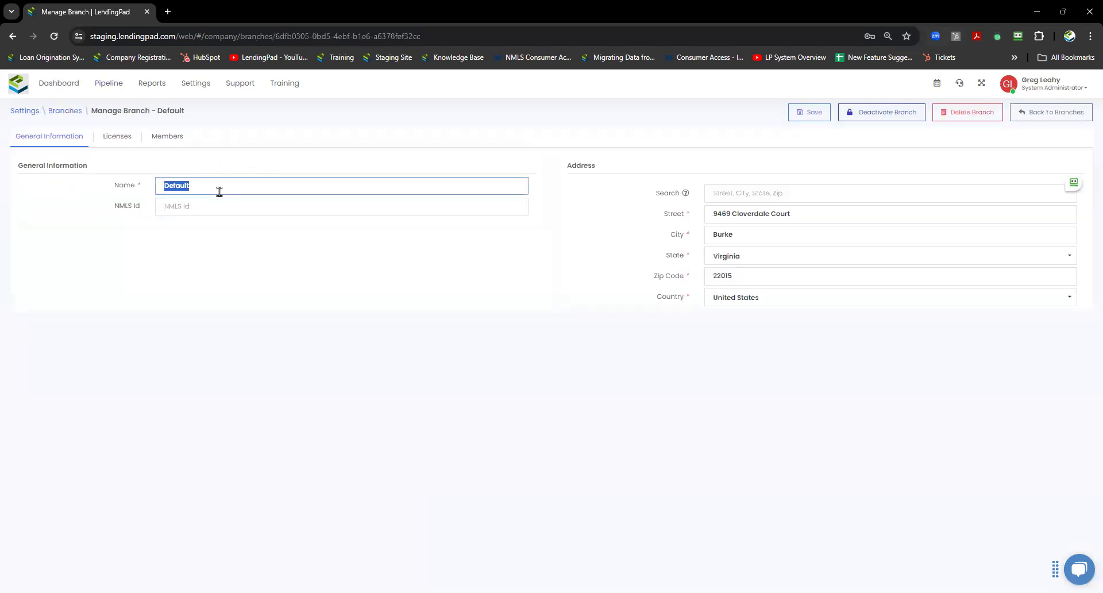
{"action": "type", "text": "Headquarters B"}
{"action": "type", "text": "ranch"}
{"action": "key", "text": "Tab"}
{"action": "type", "text": "0123456"}
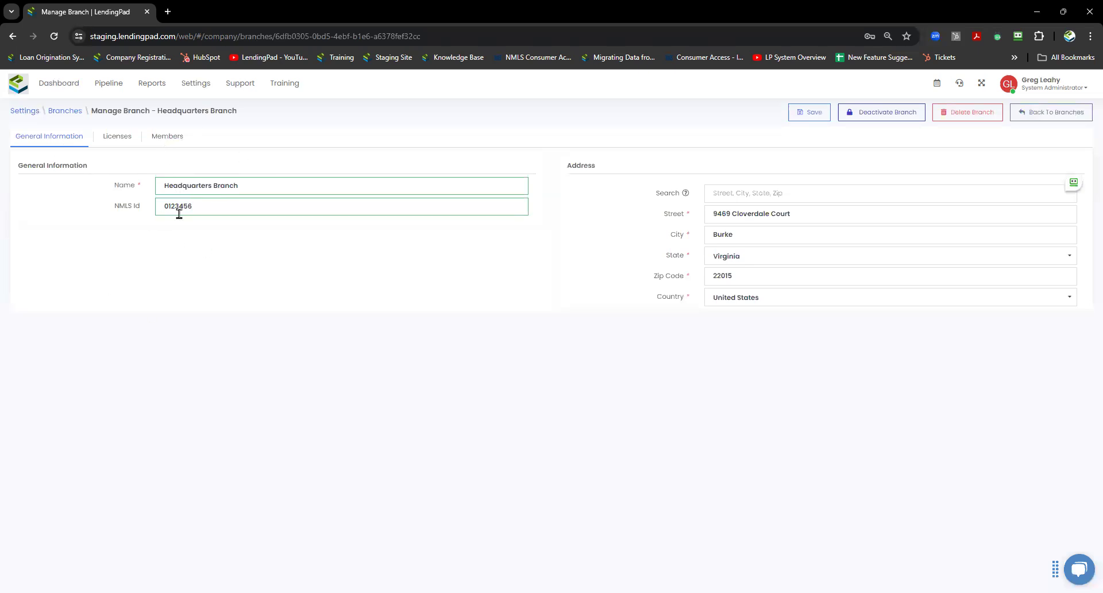
Switch on Enforce branch licensing for Headquarters Branch and add a blank license row.
{"action": "left_click", "coordinate": [121, 148]}
{"action": "left_click_drag", "start_coordinate": [91, 167], "coordinate": [197, 173]}
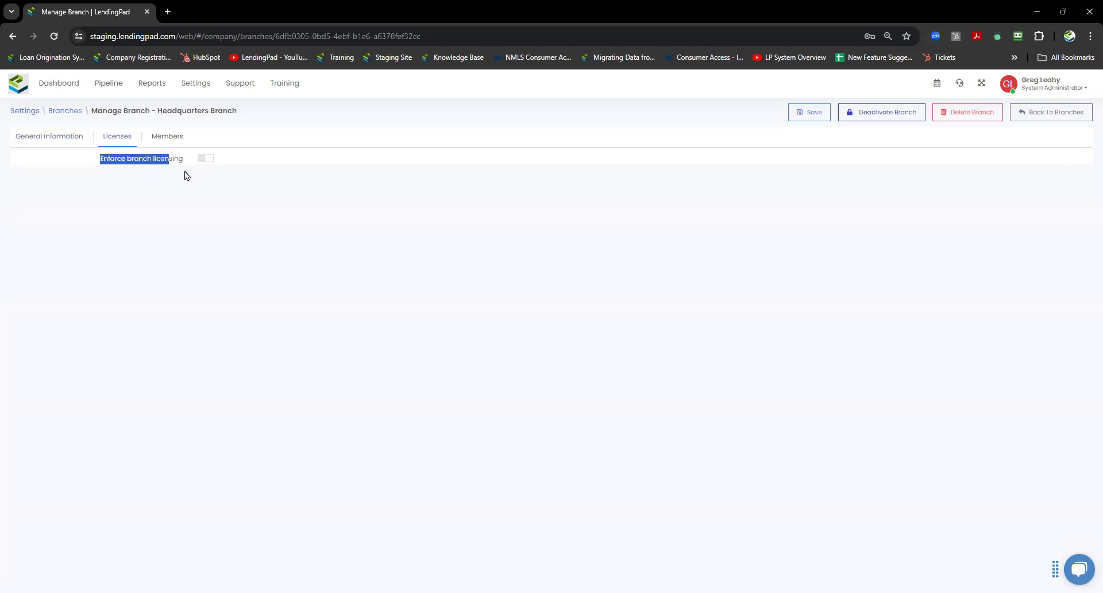
{"action": "left_click", "coordinate": [204, 175]}
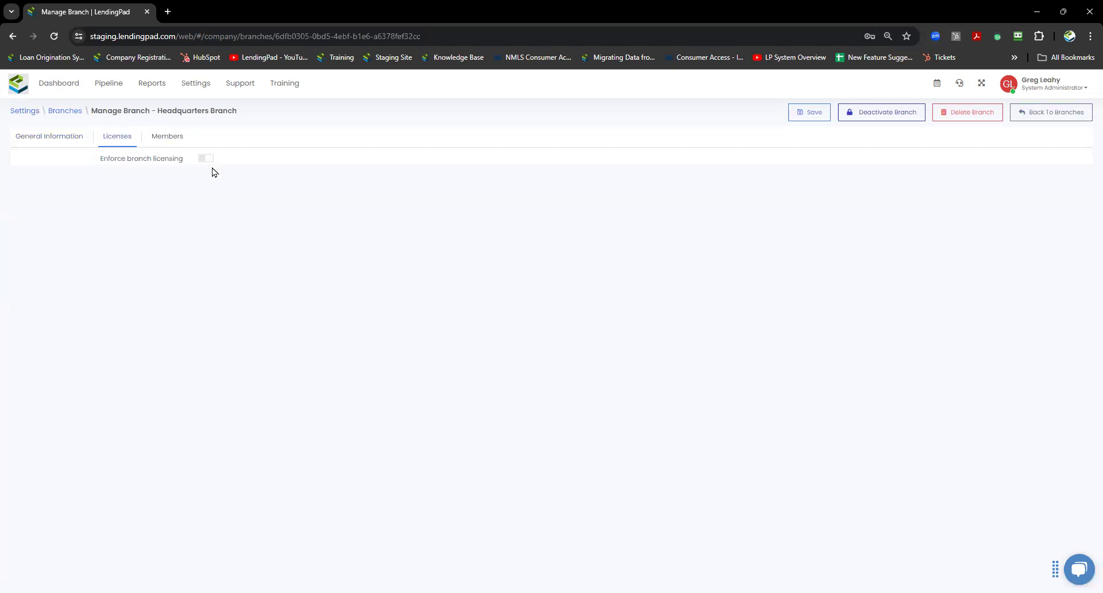
{"action": "left_click", "coordinate": [206, 158]}
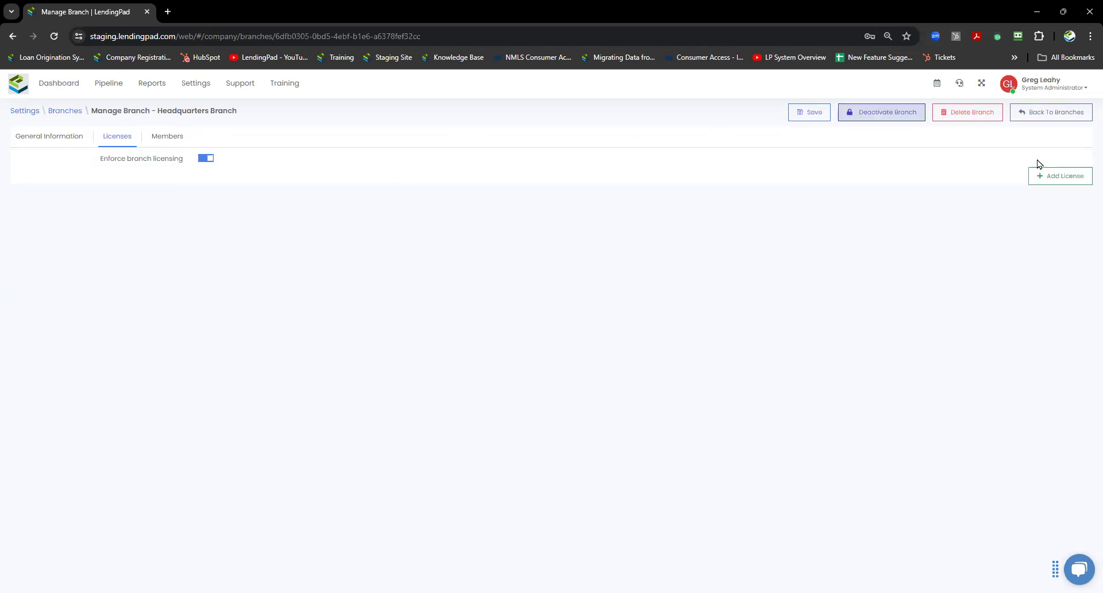
{"action": "left_click", "coordinate": [1068, 176]}
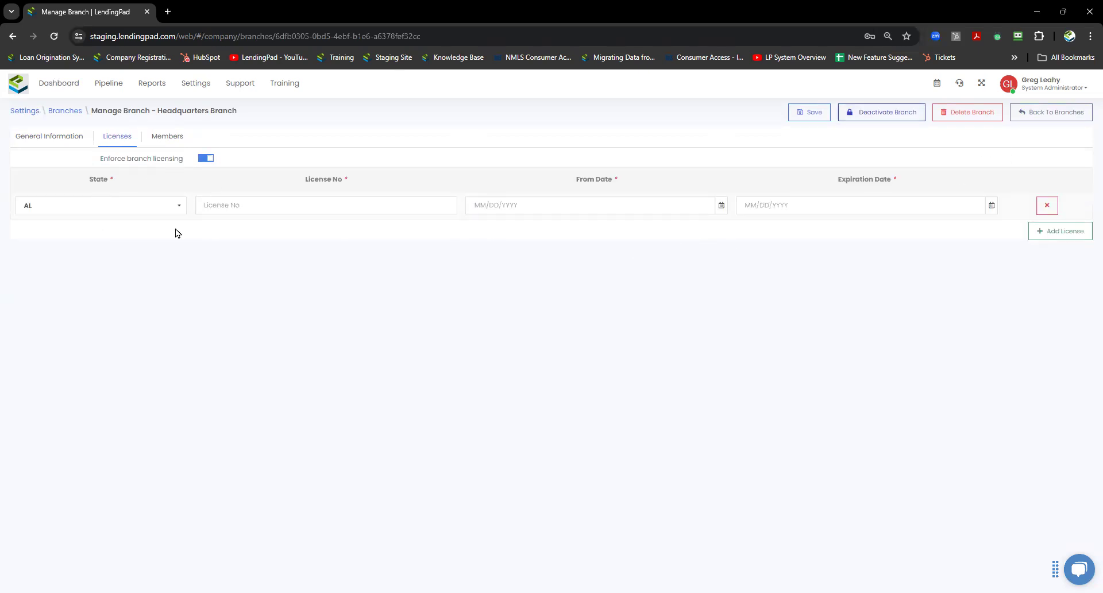
Go back through the branch details and Branches list to the Settings overview.
{"action": "left_click", "coordinate": [42, 141]}
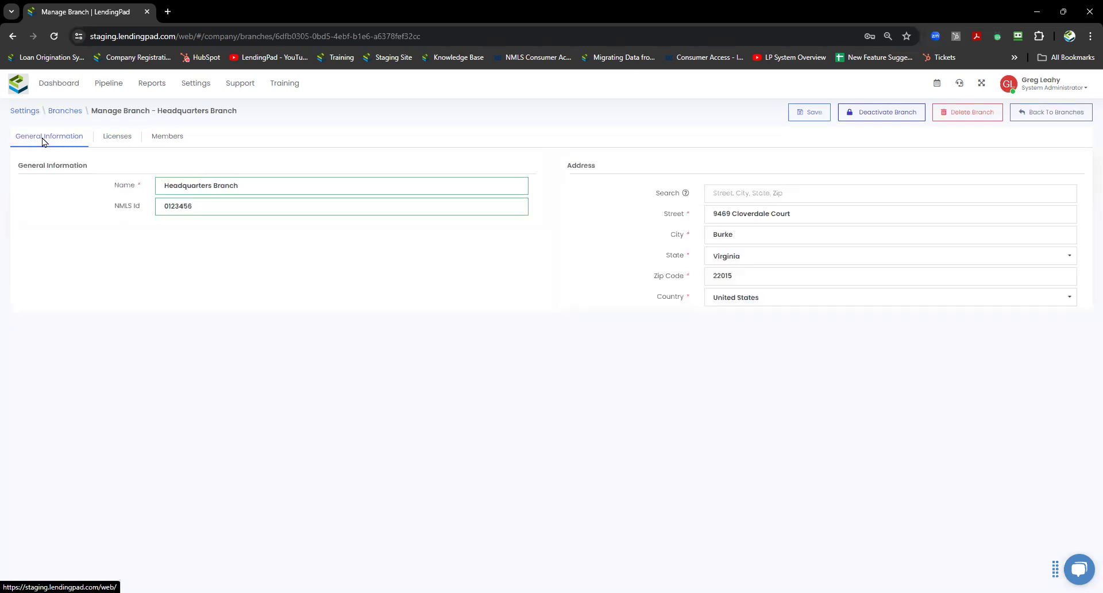
{"action": "left_click", "coordinate": [62, 111]}
{"action": "left_click", "coordinate": [26, 112]}
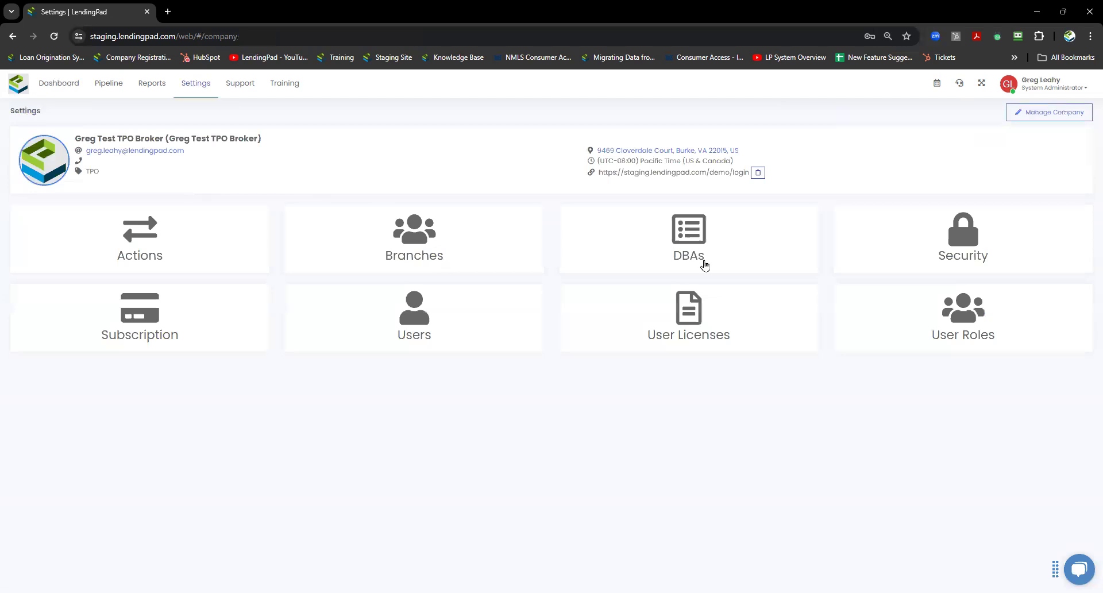
Shorten the DBA name to 'Greg Test', change its email prefix to 'info', and save.
{"action": "left_click", "coordinate": [738, 243]}
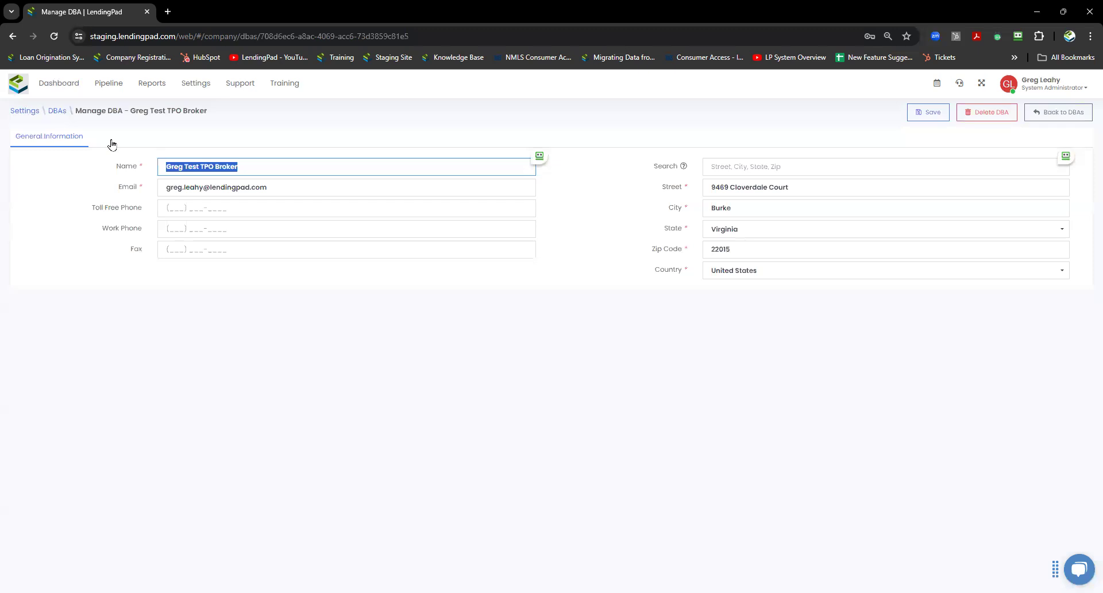
{"action": "type", "text": "Greg Test"}
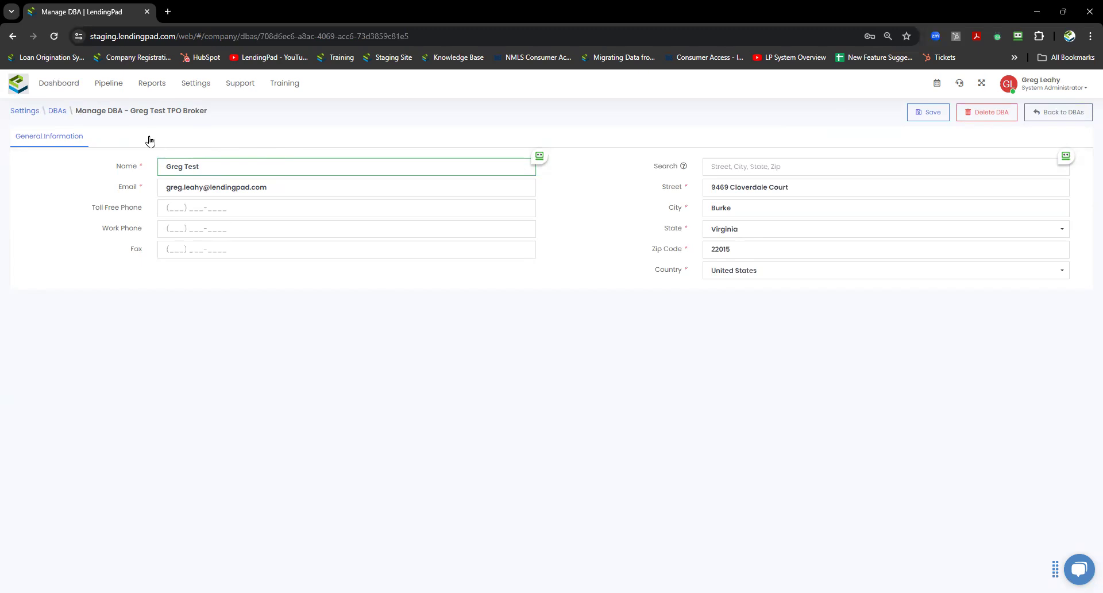
{"action": "left_click_drag", "start_coordinate": [202, 189], "coordinate": [123, 185]}
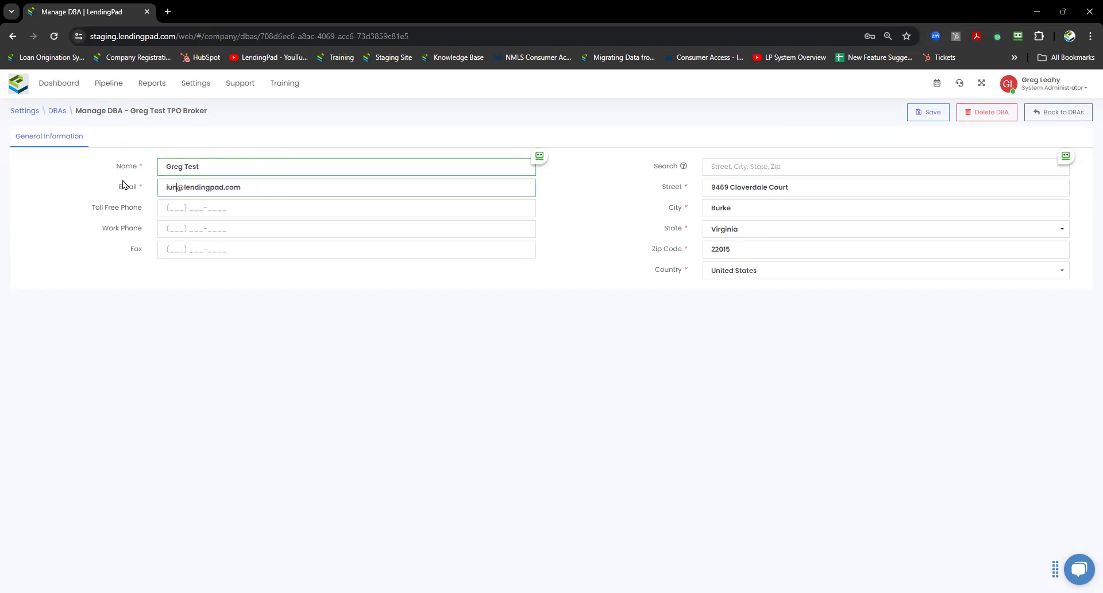
{"action": "type", "text": "info"}
{"action": "left_click", "coordinate": [926, 112]}
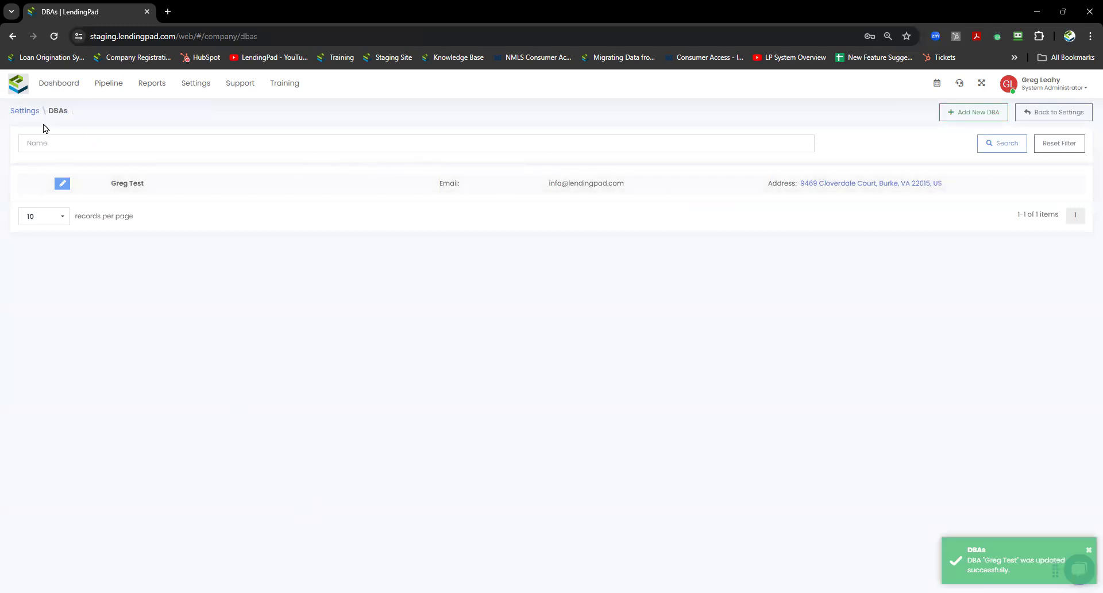
{"action": "left_click", "coordinate": [25, 112]}
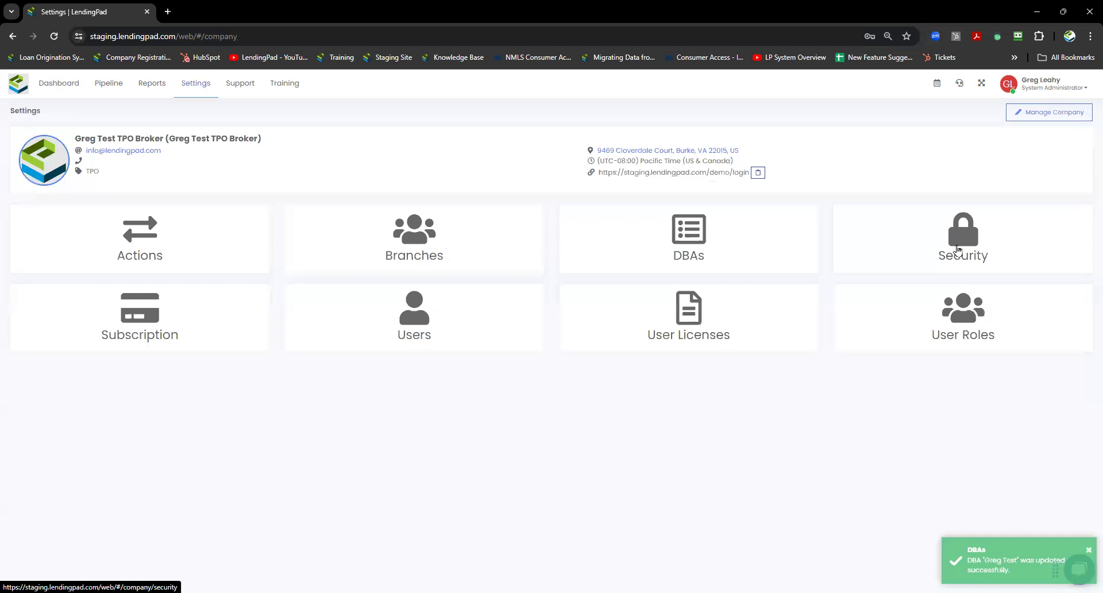
Set the company security authentication type to Multi-Factor Authentication.
{"action": "left_click", "coordinate": [958, 248]}
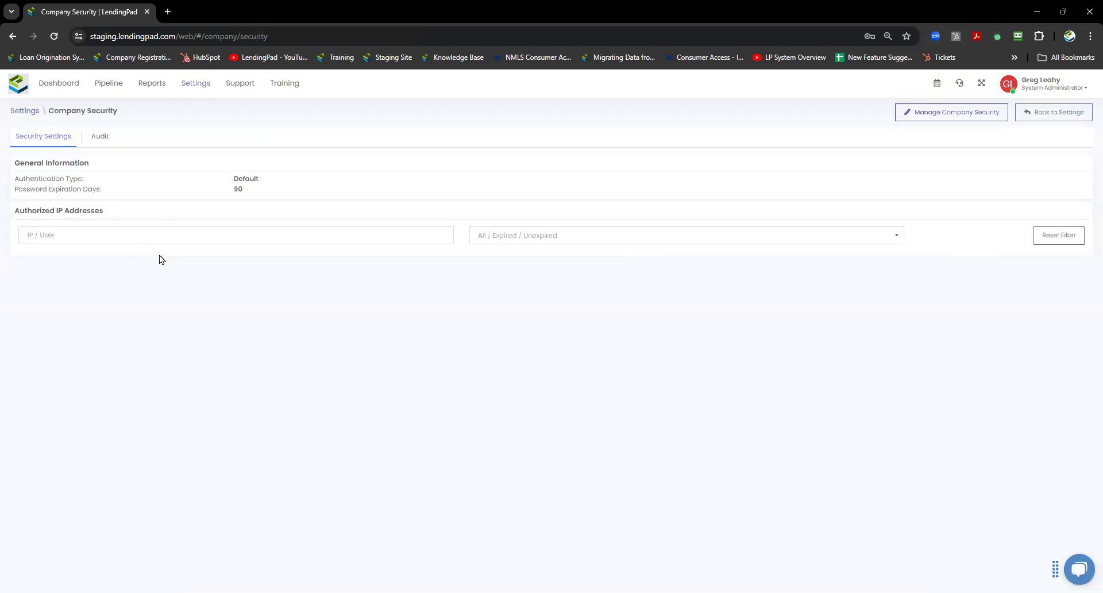
{"action": "left_click", "coordinate": [953, 116]}
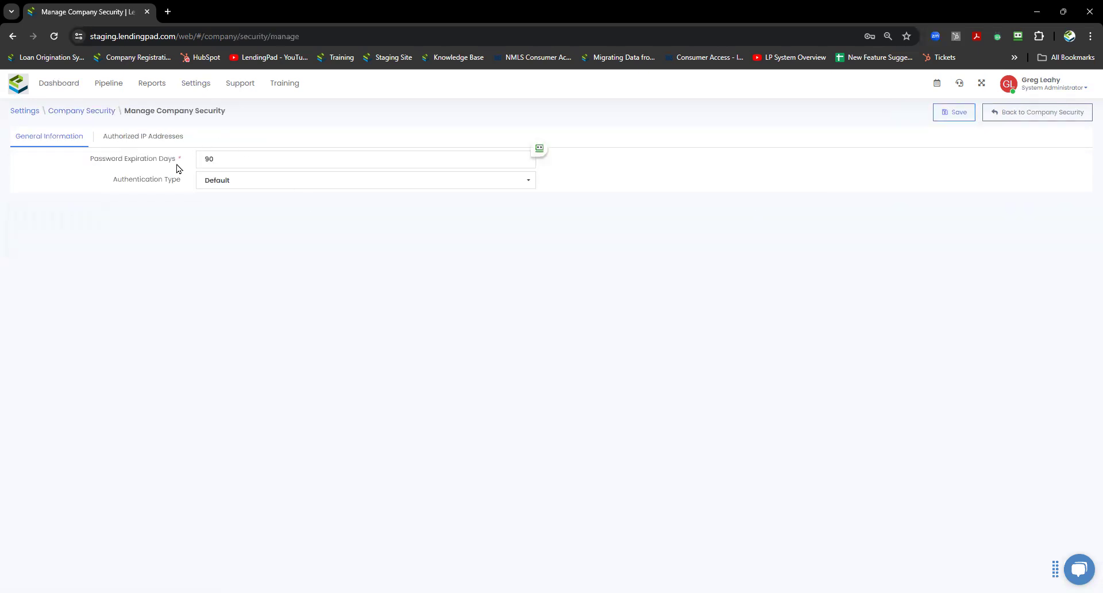
{"action": "left_click", "coordinate": [214, 181]}
{"action": "left_click", "coordinate": [226, 213]}
View Authorized IP Addresses, cancel the new IP entry, and return to Settings.
{"action": "left_click", "coordinate": [122, 141]}
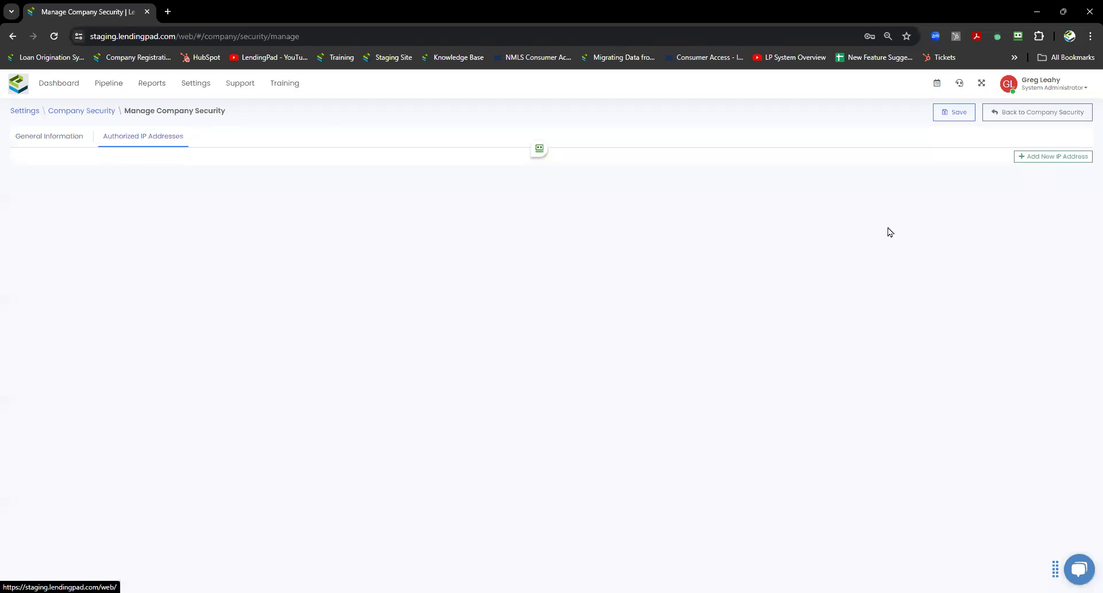
{"action": "left_click", "coordinate": [1055, 158]}
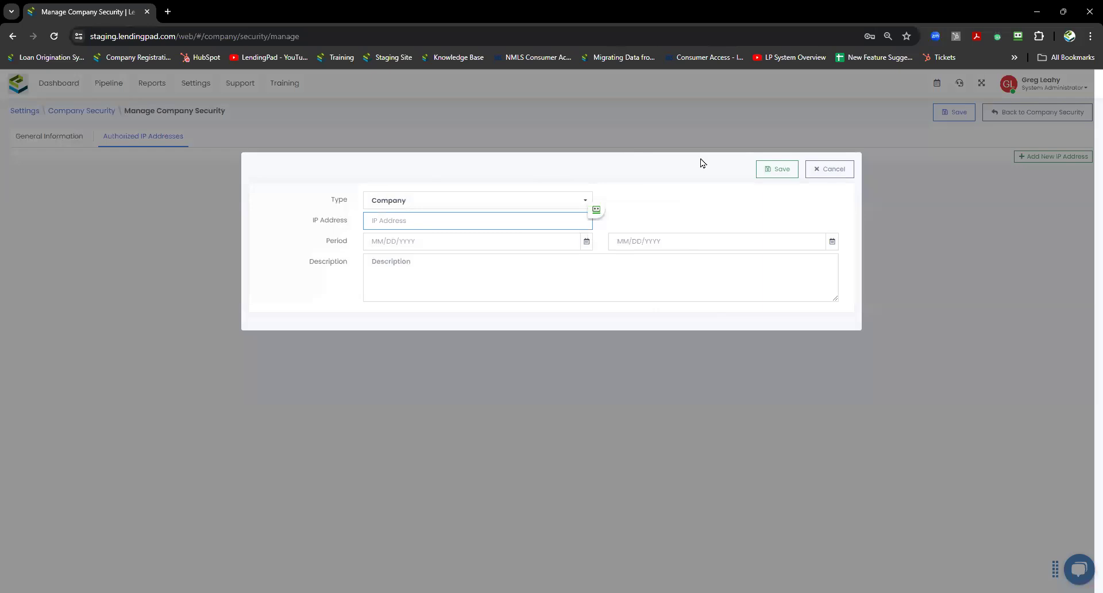
{"action": "left_click", "coordinate": [830, 169]}
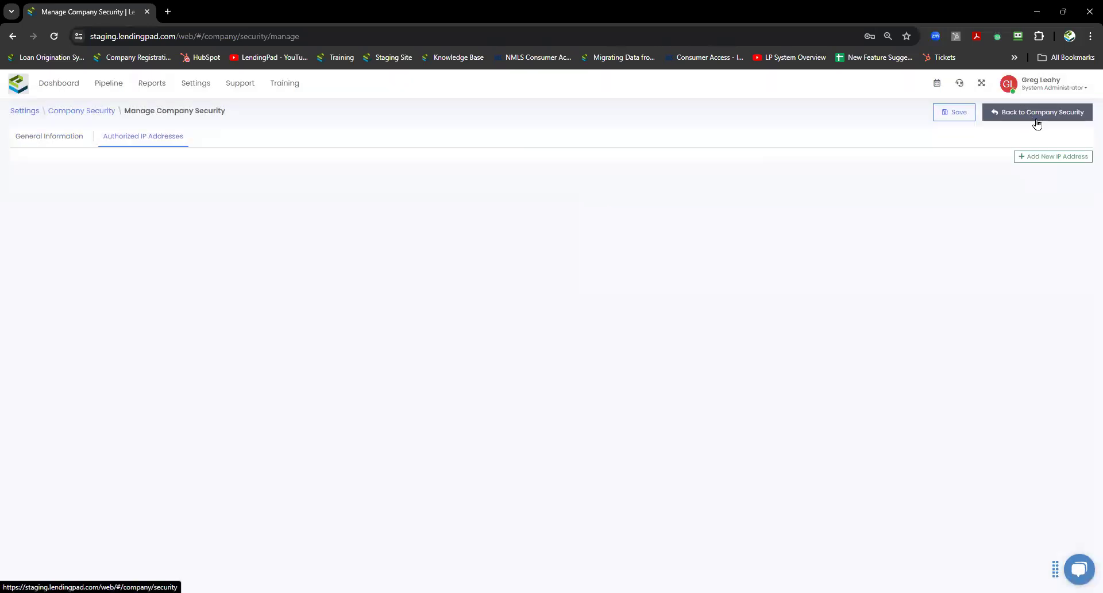
{"action": "left_click", "coordinate": [1041, 118]}
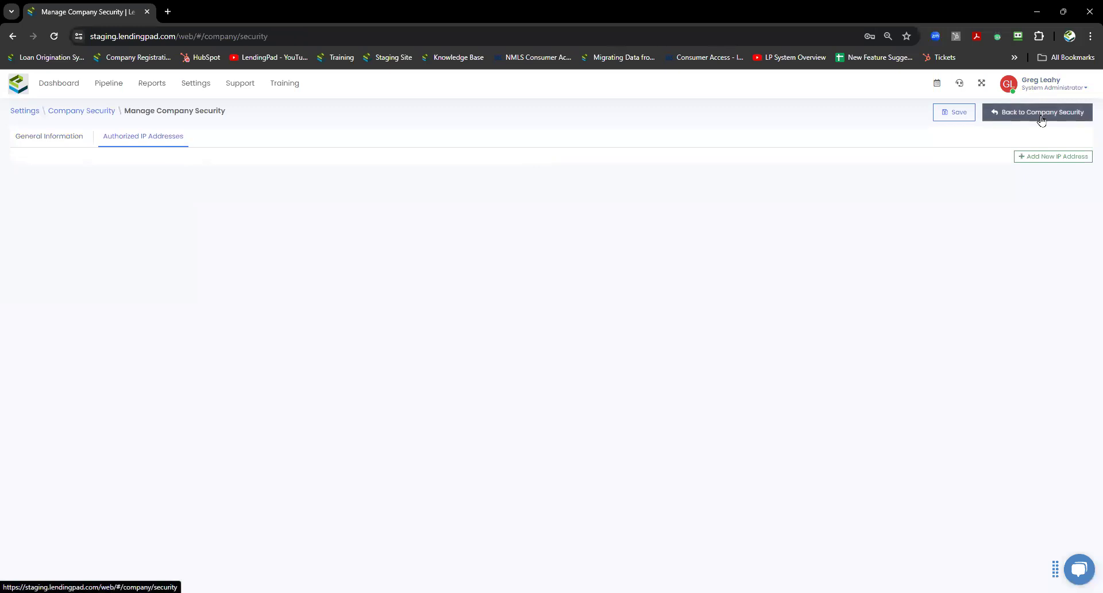
{"action": "left_click", "coordinate": [26, 112]}
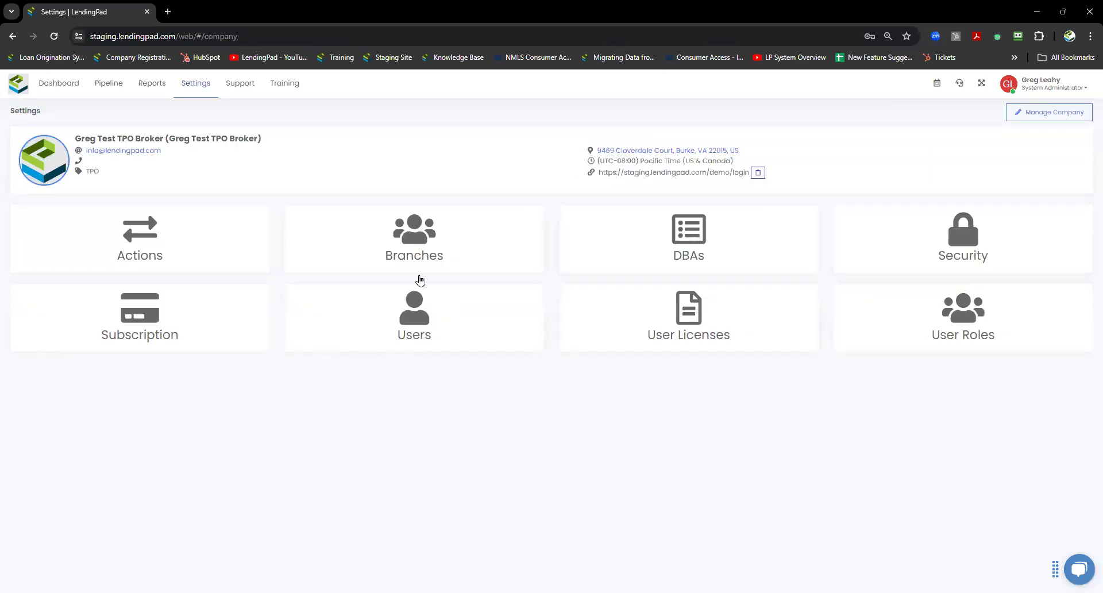
{"action": "left_click", "coordinate": [443, 321]}
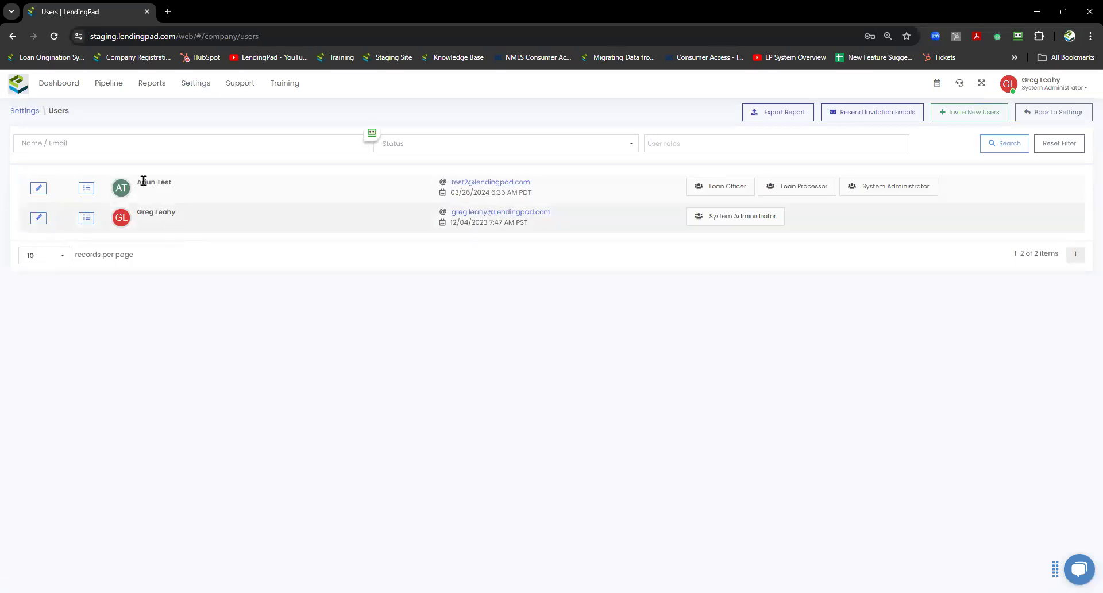
{"action": "left_click_drag", "start_coordinate": [130, 172], "coordinate": [727, 242]}
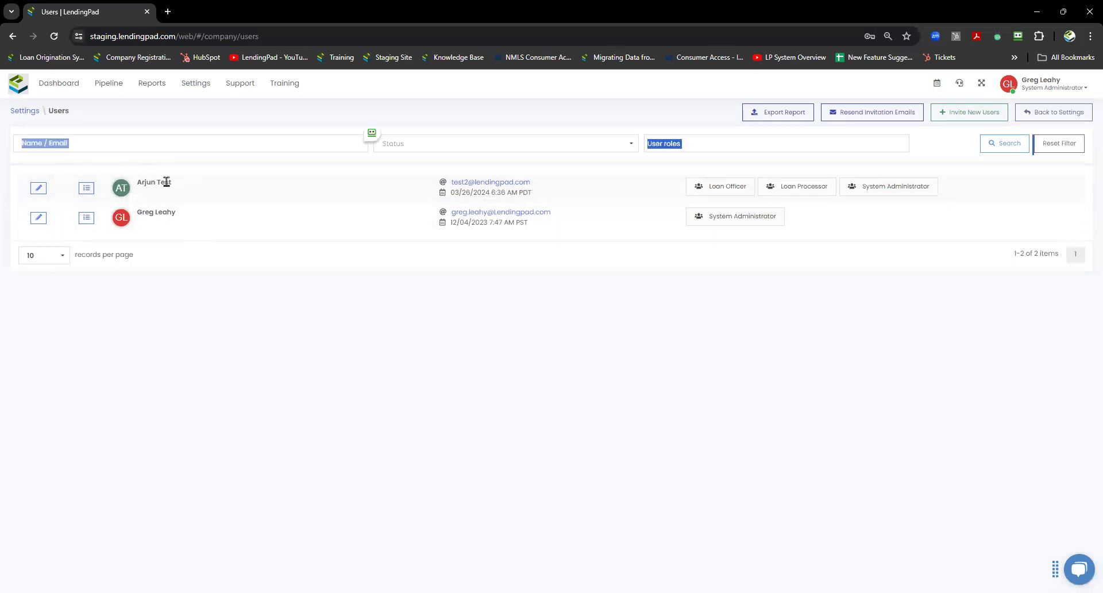
{"action": "left_click", "coordinate": [727, 242]}
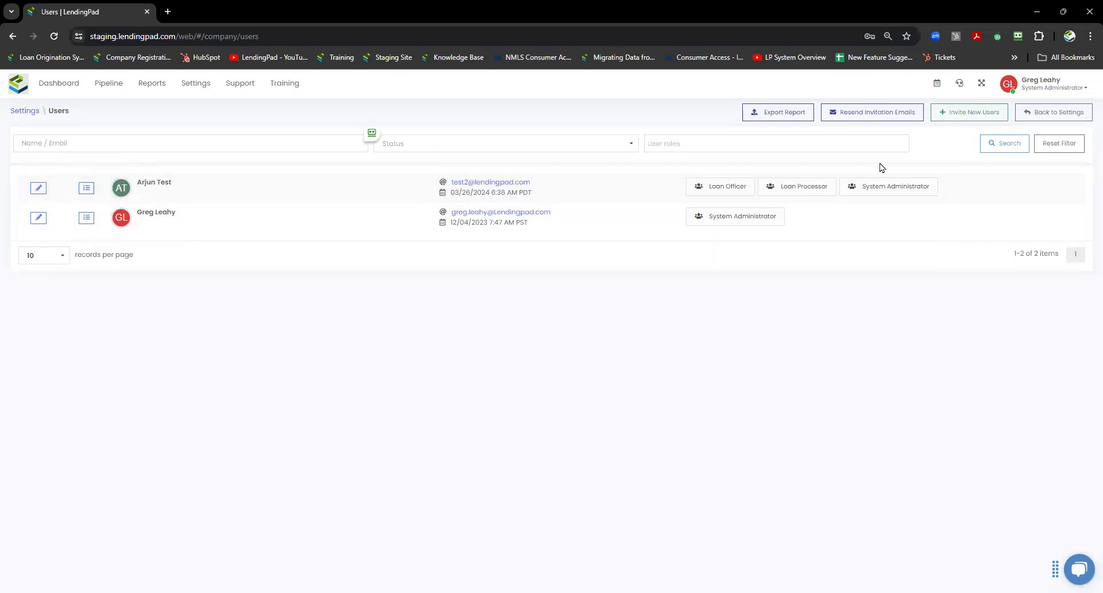
{"action": "left_click", "coordinate": [970, 112]}
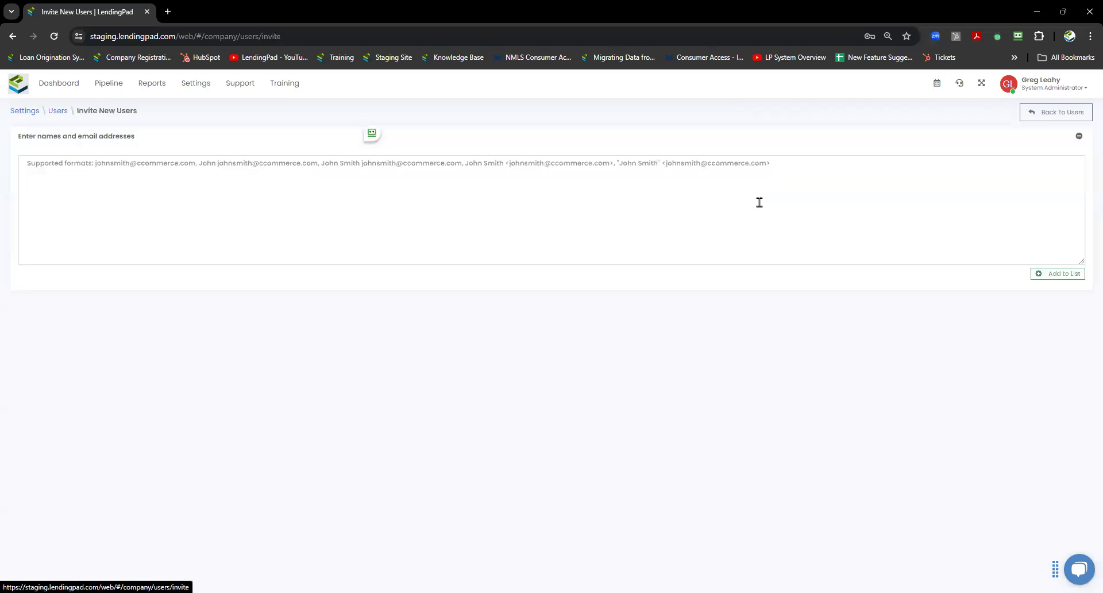
{"action": "left_click", "coordinate": [430, 206]}
{"action": "type", "text": "First Last Email@email.com"}
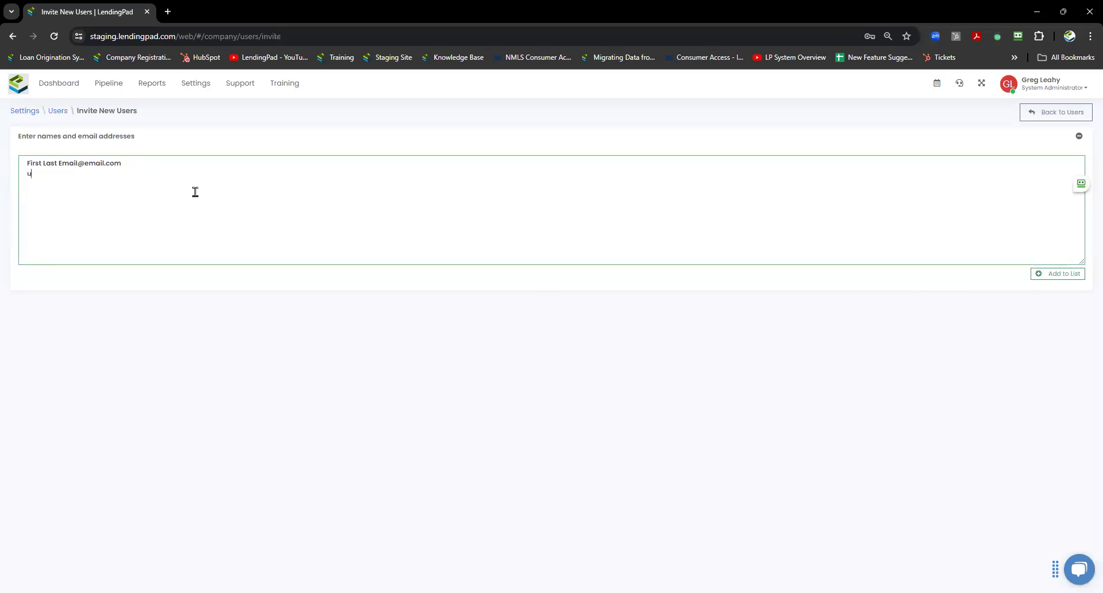
{"action": "key", "text": "Return"}
{"action": "type", "text": "huishergf"}
{"action": "key", "text": "shift+Up"}
{"action": "key", "text": "shift+Up"}
{"action": "key", "text": "shift+Right"}
{"action": "key", "text": "shift+Right"}
{"action": "key", "text": "shift+Right"}
{"action": "key", "text": "BackSpace"}
{"action": "left_click", "coordinate": [1061, 275]}
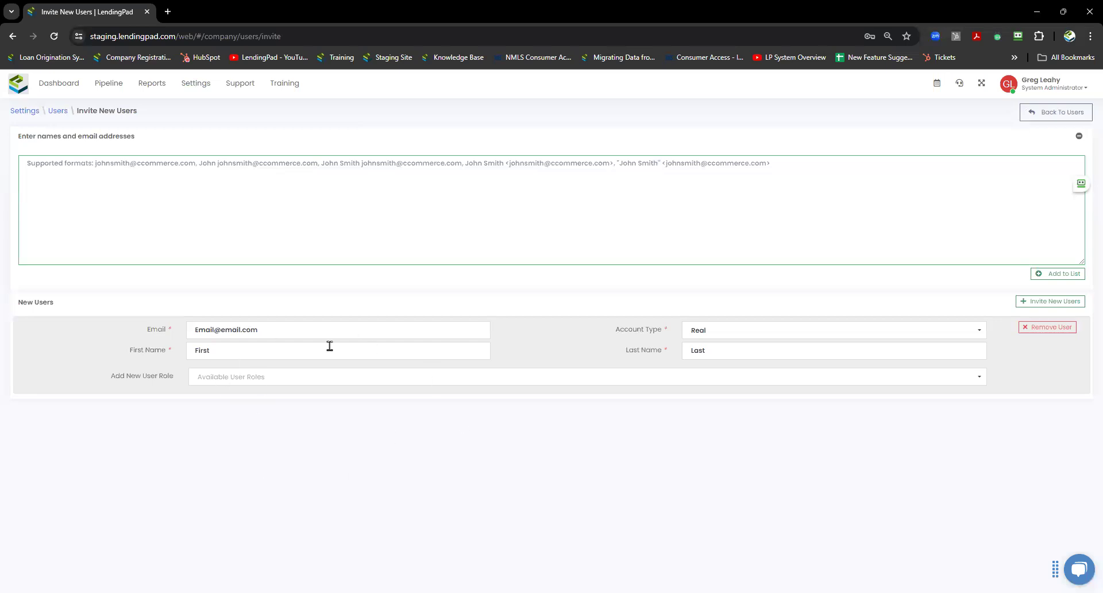
{"action": "left_click", "coordinate": [448, 384]}
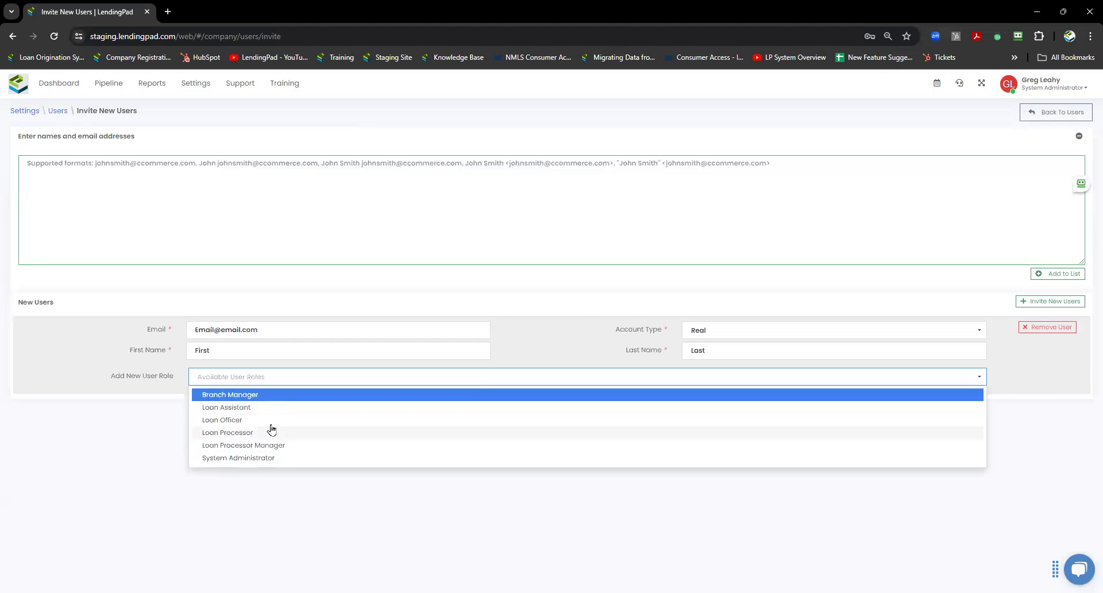
{"action": "left_click", "coordinate": [641, 331]}
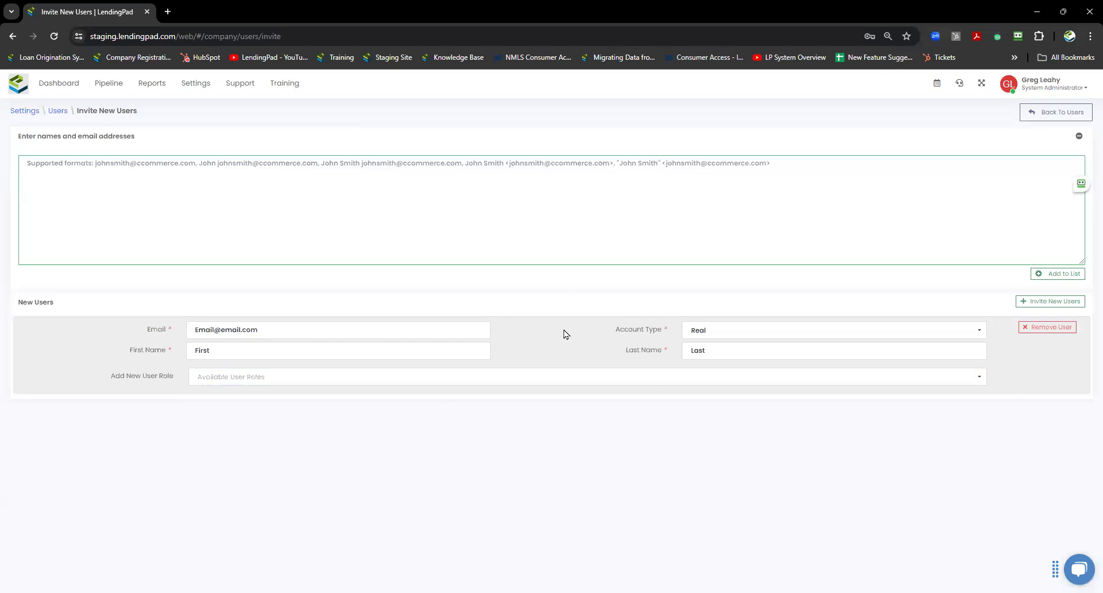
{"action": "left_click", "coordinate": [503, 380]}
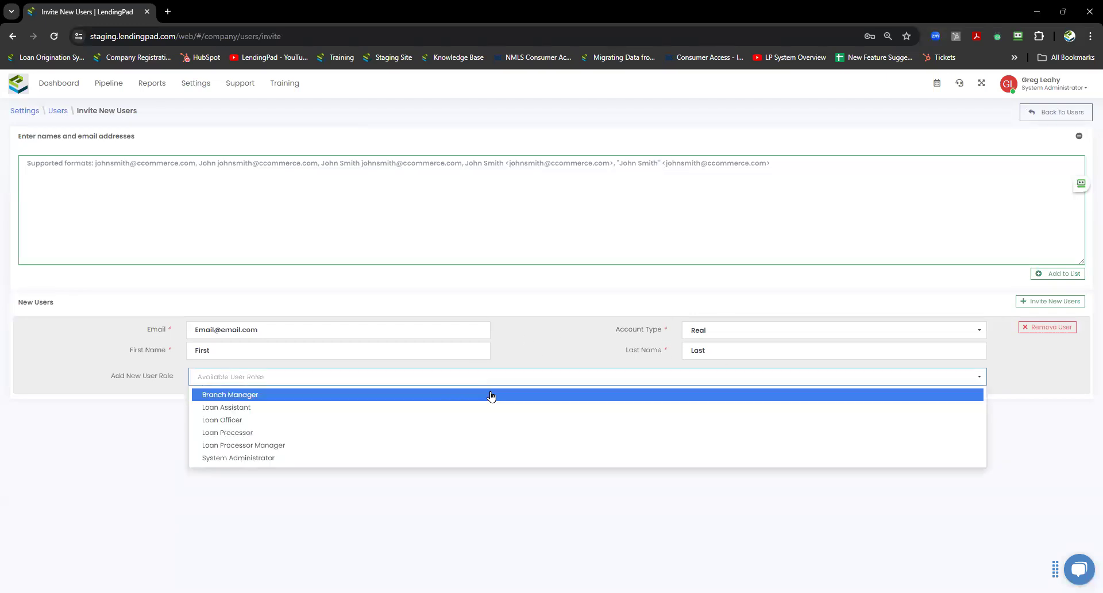
{"action": "left_click", "coordinate": [374, 422]}
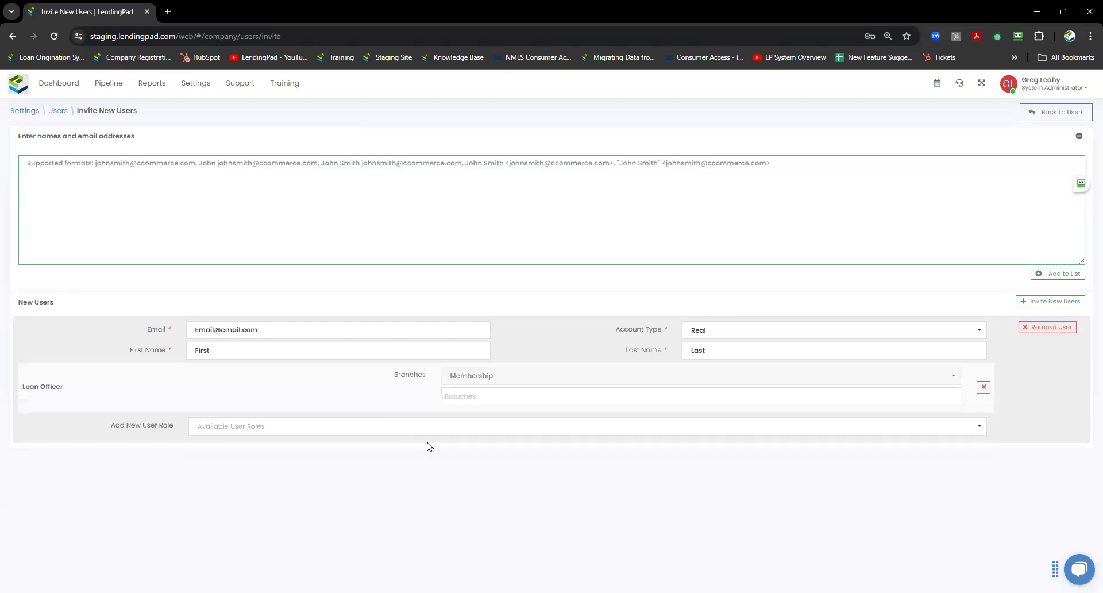
{"action": "left_click", "coordinate": [468, 396]}
{"action": "left_click", "coordinate": [483, 415]}
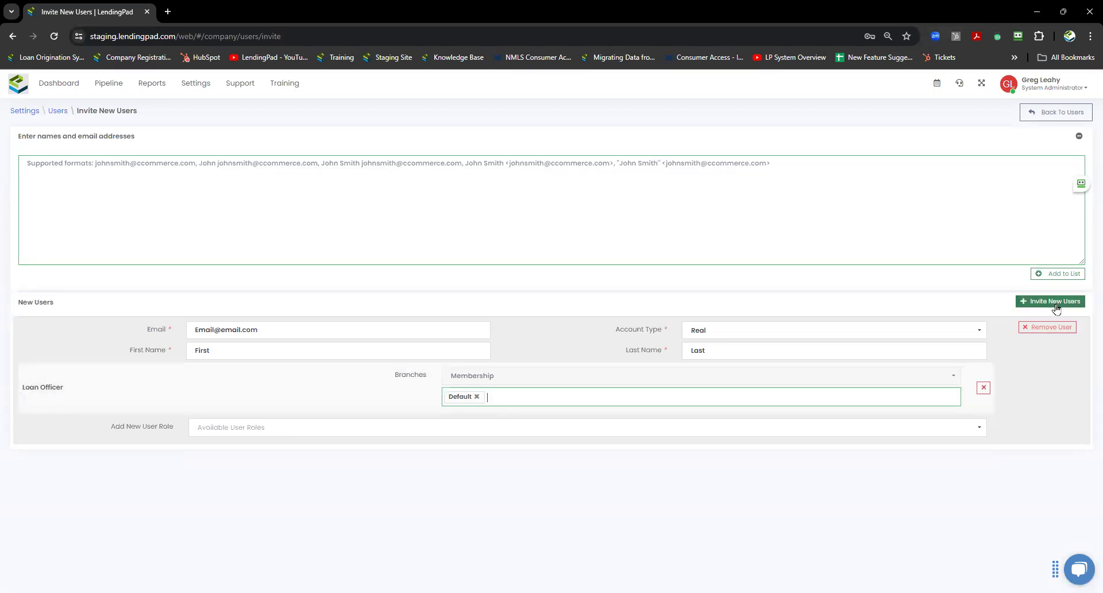
{"action": "left_click", "coordinate": [1026, 112]}
{"action": "left_click", "coordinate": [23, 111]}
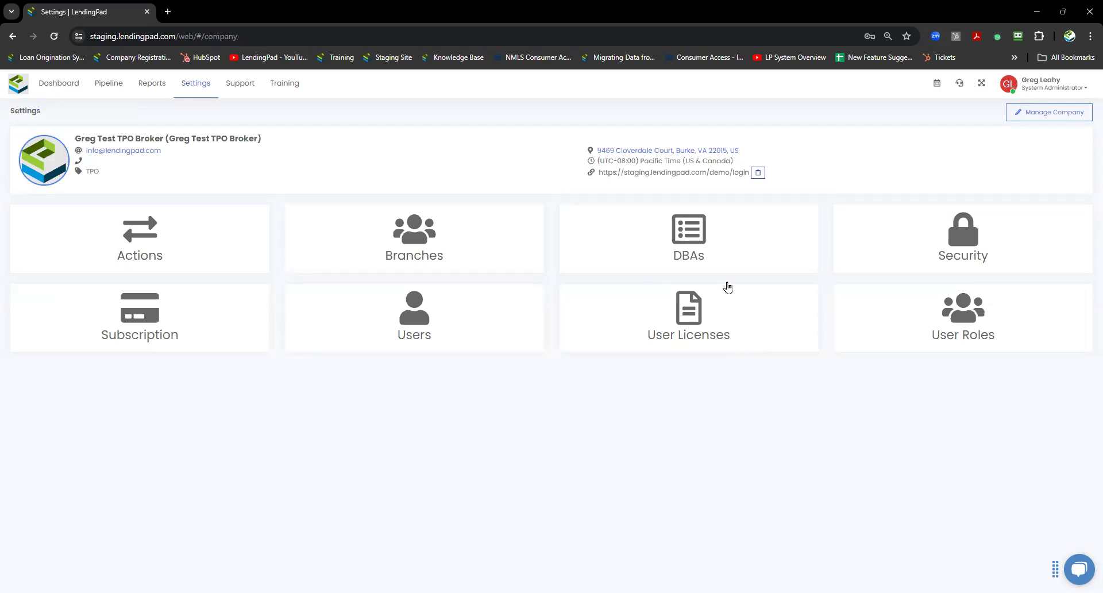
{"action": "left_click", "coordinate": [734, 322]}
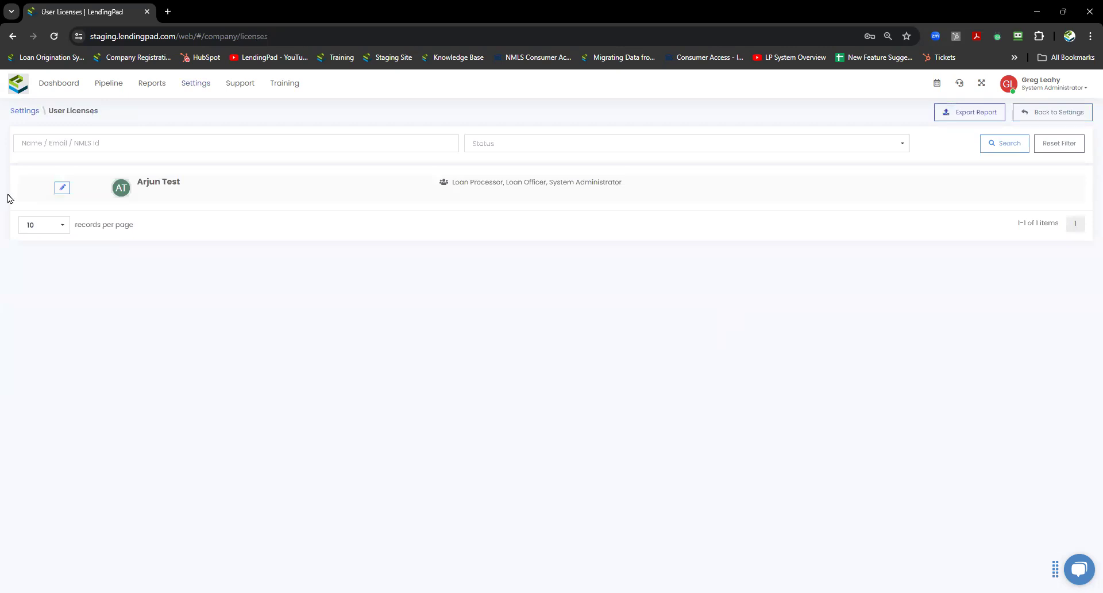
{"action": "left_click_drag", "start_coordinate": [103, 179], "coordinate": [223, 187]}
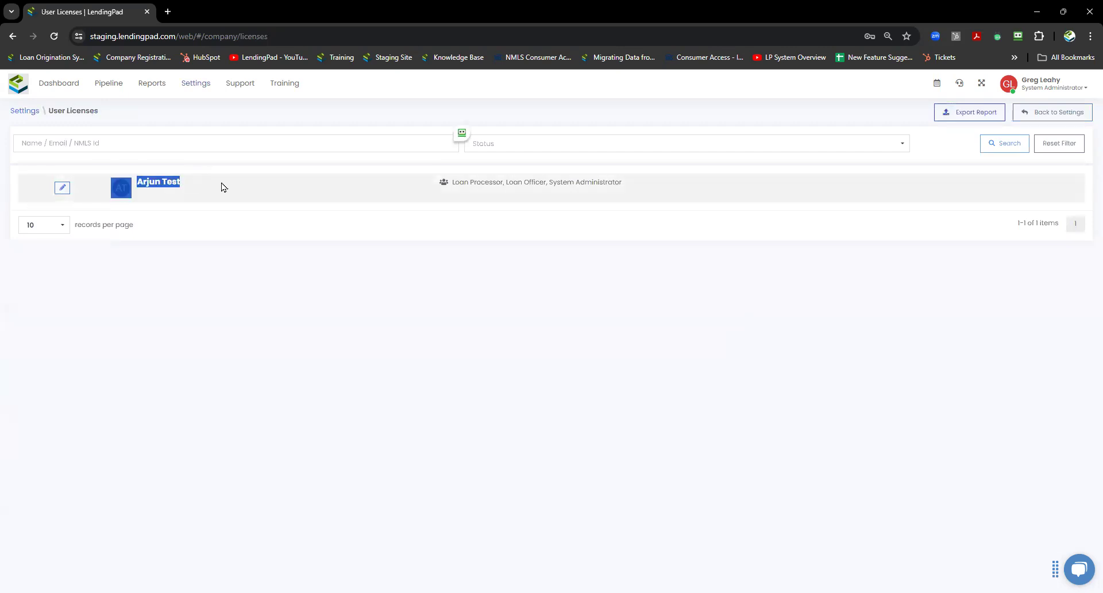
{"action": "left_click", "coordinate": [62, 188]}
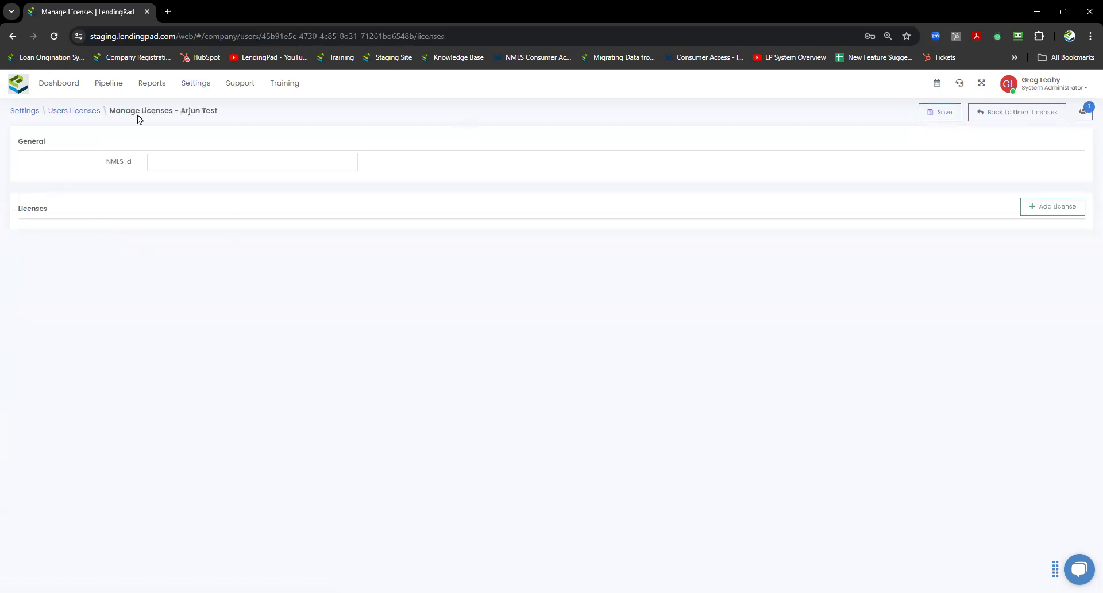
{"action": "left_click", "coordinate": [174, 156]}
{"action": "type", "text": "02123"}
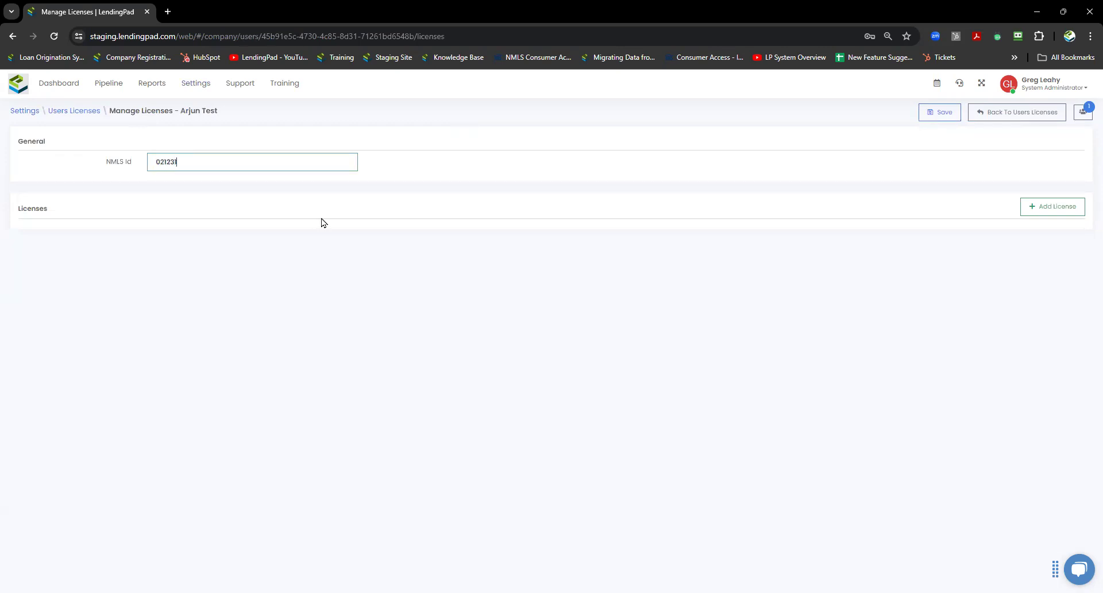
{"action": "type", "text": "6584"}
{"action": "left_click", "coordinate": [1045, 208]}
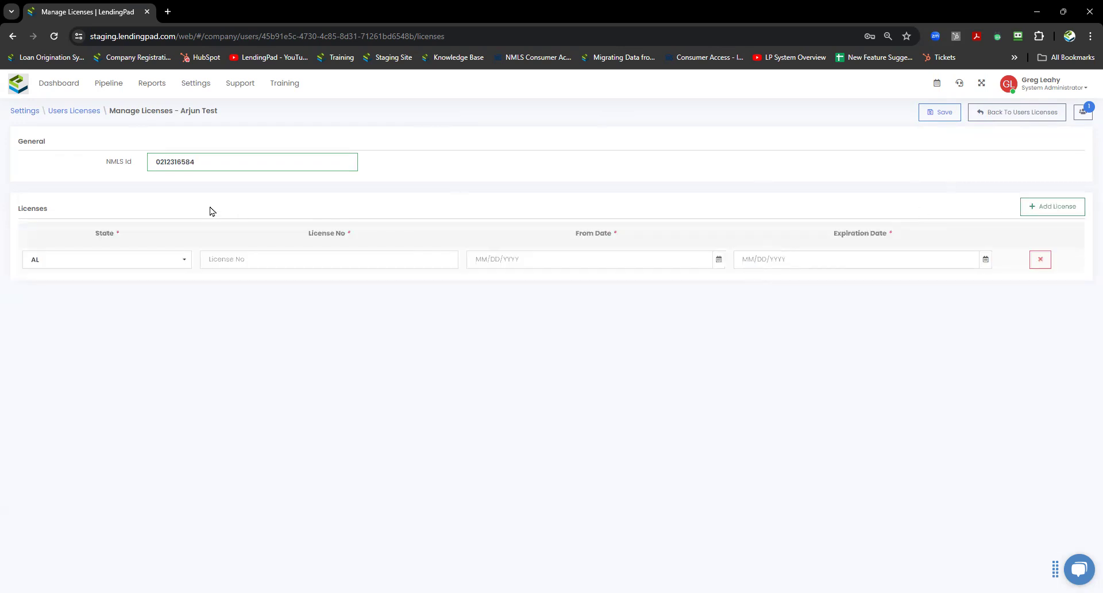
{"action": "left_click", "coordinate": [99, 261]}
{"action": "left_click", "coordinate": [337, 320]}
{"action": "left_click", "coordinate": [19, 111]}
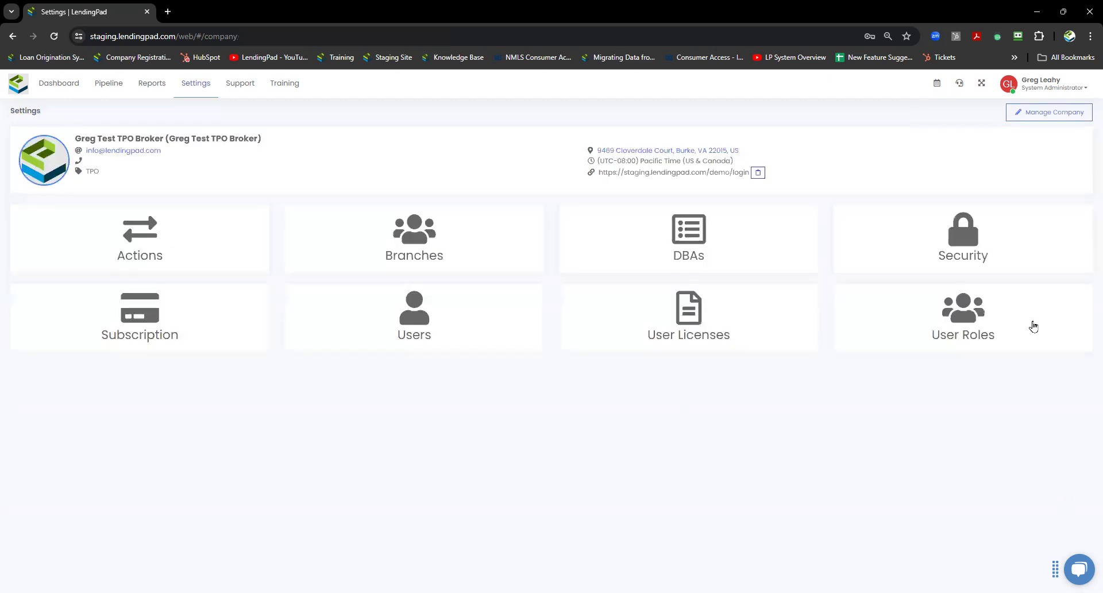
Review the Loan Officer role's Loans permissions and status conditions, then return to Settings.
{"action": "left_click", "coordinate": [1002, 314]}
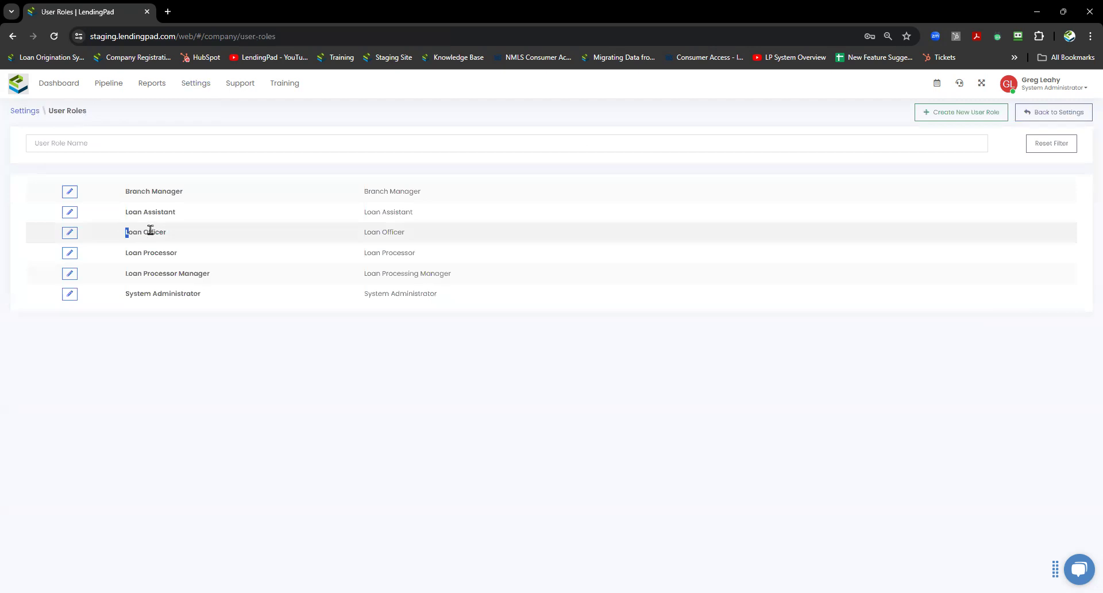
{"action": "left_click_drag", "start_coordinate": [126, 232], "coordinate": [165, 231]}
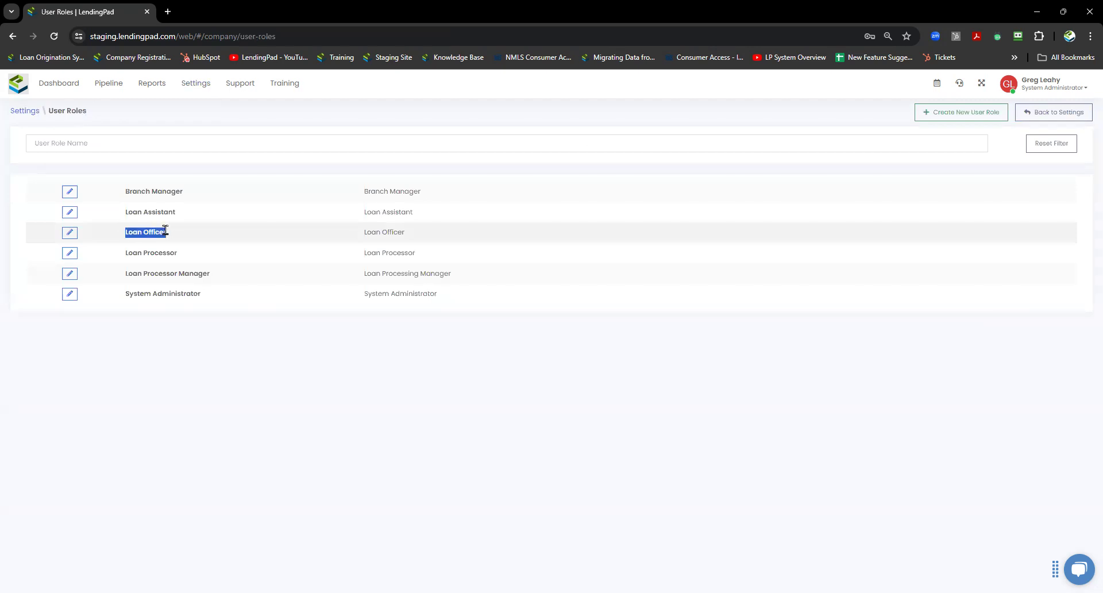
{"action": "left_click", "coordinate": [69, 232]}
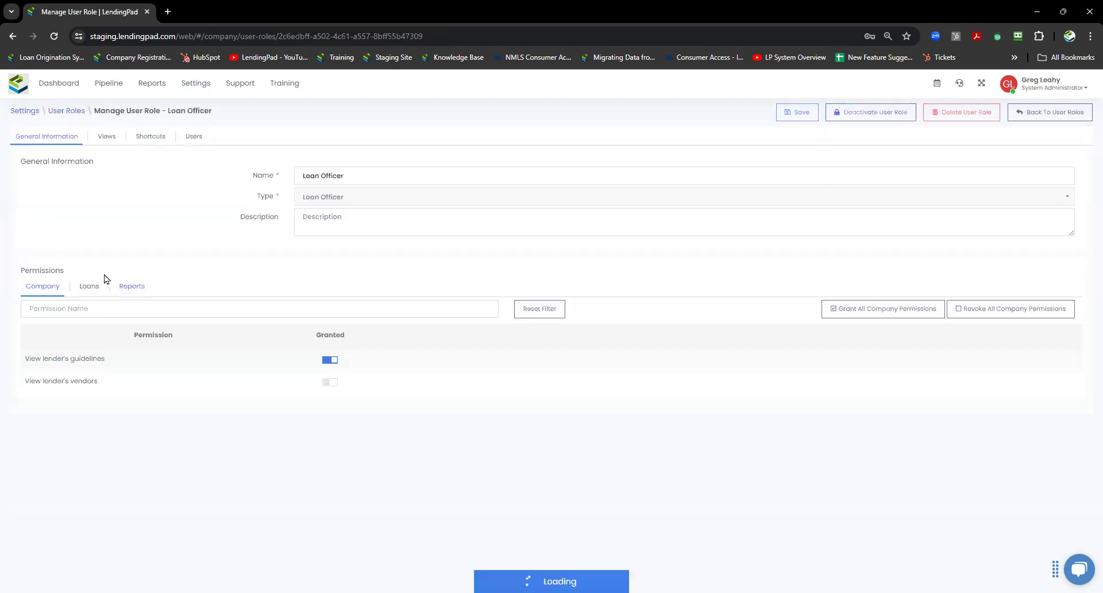
{"action": "left_click", "coordinate": [89, 287]}
{"action": "scroll", "coordinate": [298, 311], "scroll_direction": "down", "scroll_amount": 3}
{"action": "scroll", "coordinate": [282, 331], "scroll_direction": "down", "scroll_amount": 4}
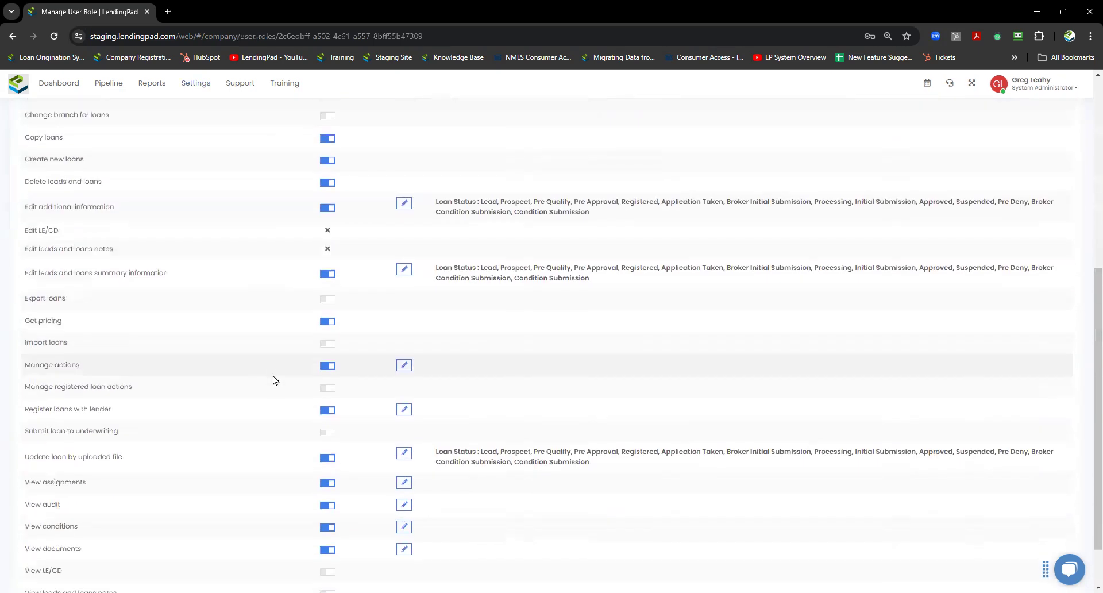
{"action": "scroll", "coordinate": [273, 379], "scroll_direction": "down", "scroll_amount": 1}
{"action": "scroll", "coordinate": [322, 364], "scroll_direction": "up", "scroll_amount": 5}
{"action": "scroll", "coordinate": [360, 430], "scroll_direction": "up", "scroll_amount": 2}
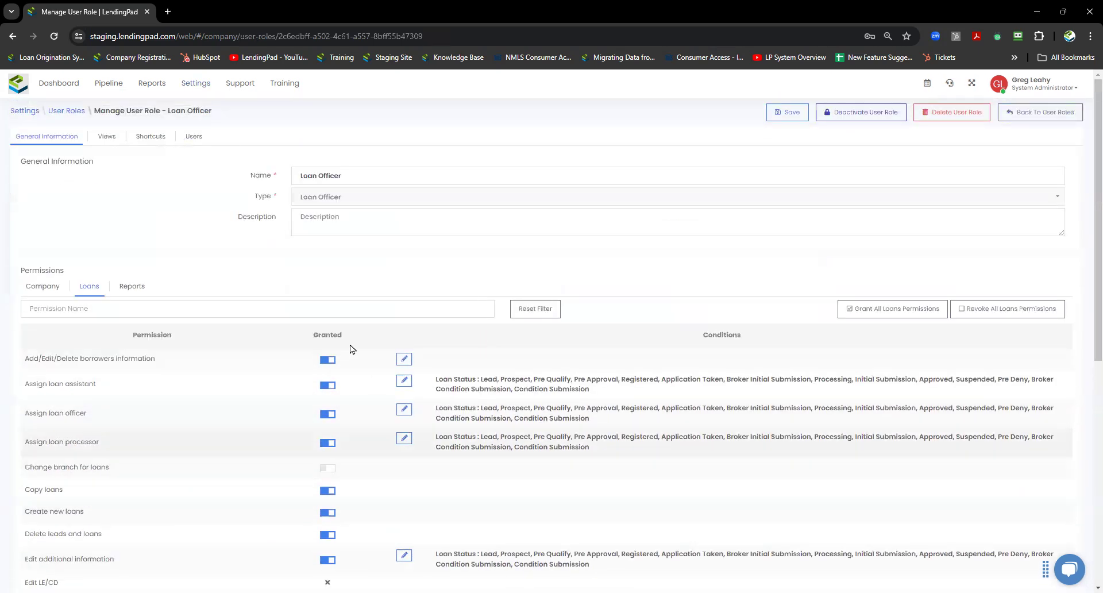
{"action": "scroll", "coordinate": [353, 347], "scroll_direction": "down", "scroll_amount": 3}
{"action": "scroll", "coordinate": [403, 402], "scroll_direction": "up", "scroll_amount": 2}
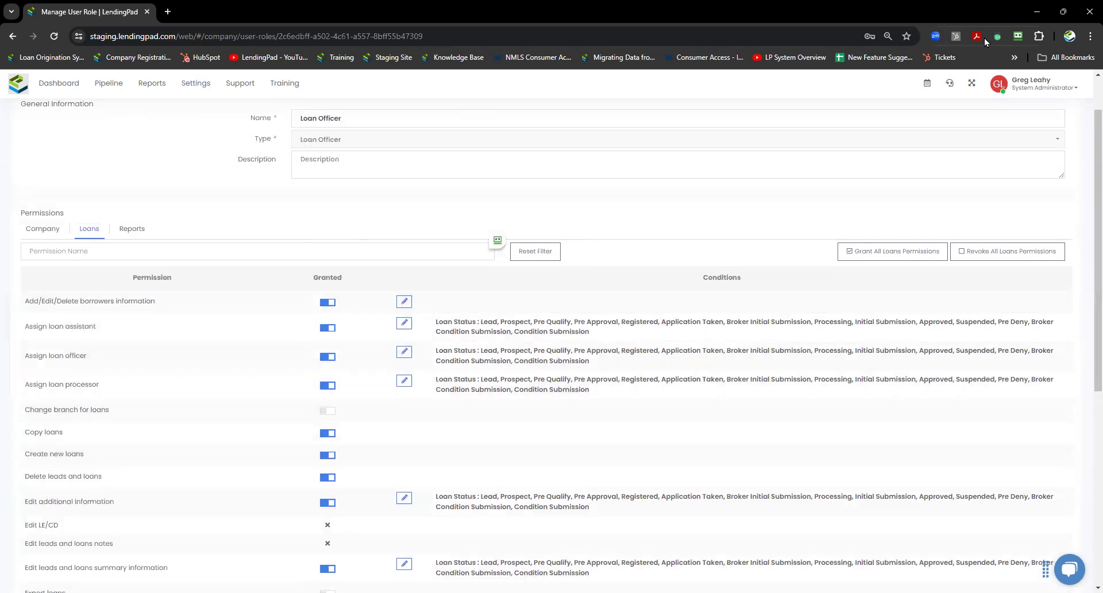
{"action": "scroll", "coordinate": [481, 462], "scroll_direction": "down", "scroll_amount": 2}
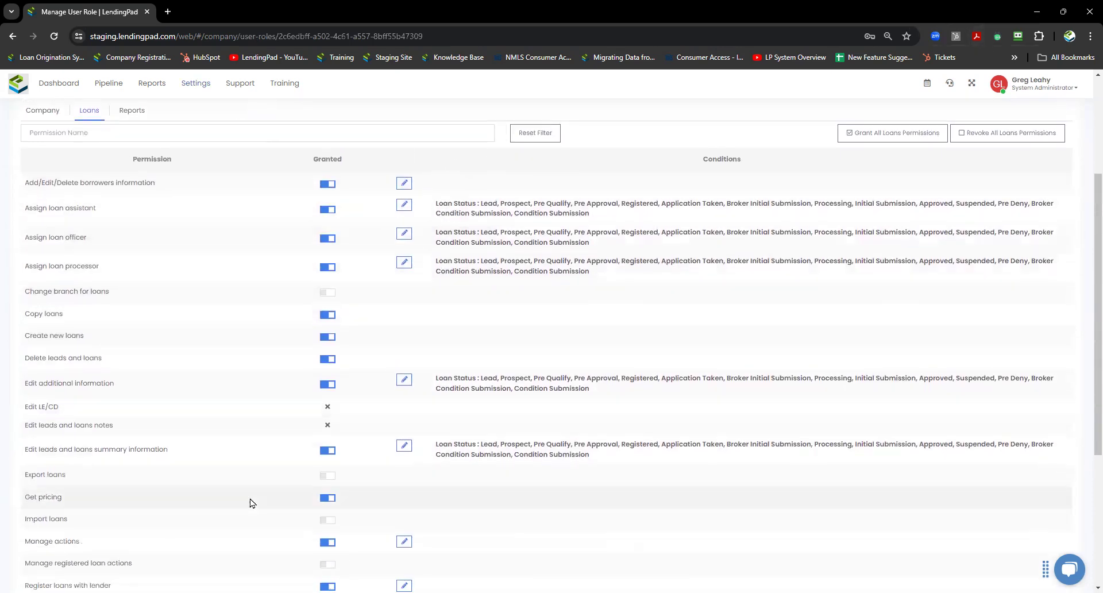
{"action": "scroll", "coordinate": [463, 467], "scroll_direction": "down", "scroll_amount": 4}
{"action": "scroll", "coordinate": [463, 467], "scroll_direction": "up", "scroll_amount": 6}
{"action": "scroll", "coordinate": [345, 402], "scroll_direction": "up", "scroll_amount": 1}
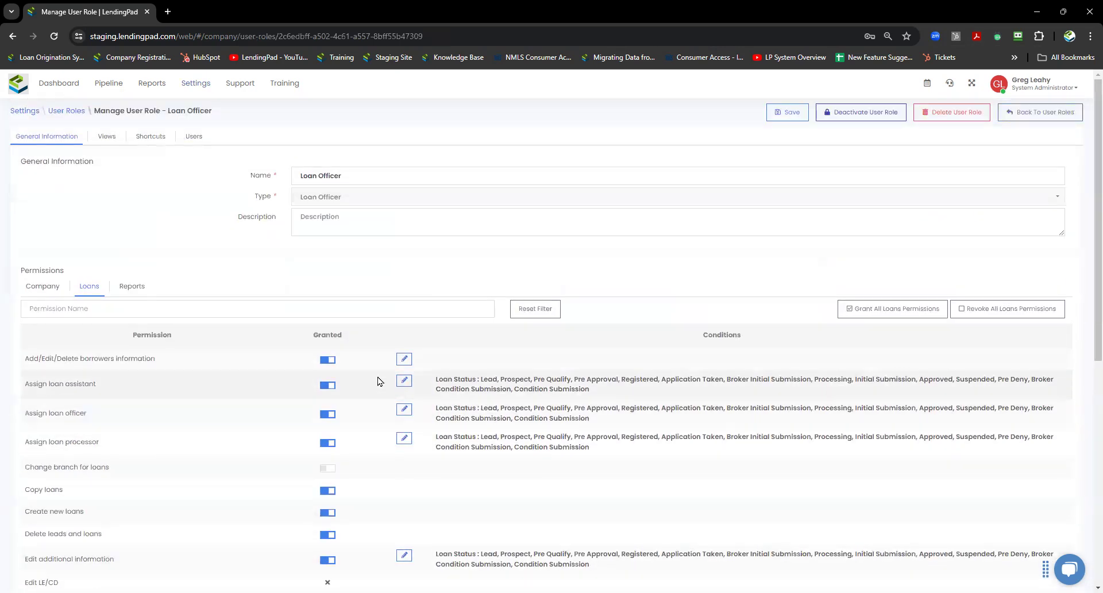
{"action": "left_click", "coordinate": [26, 111]}
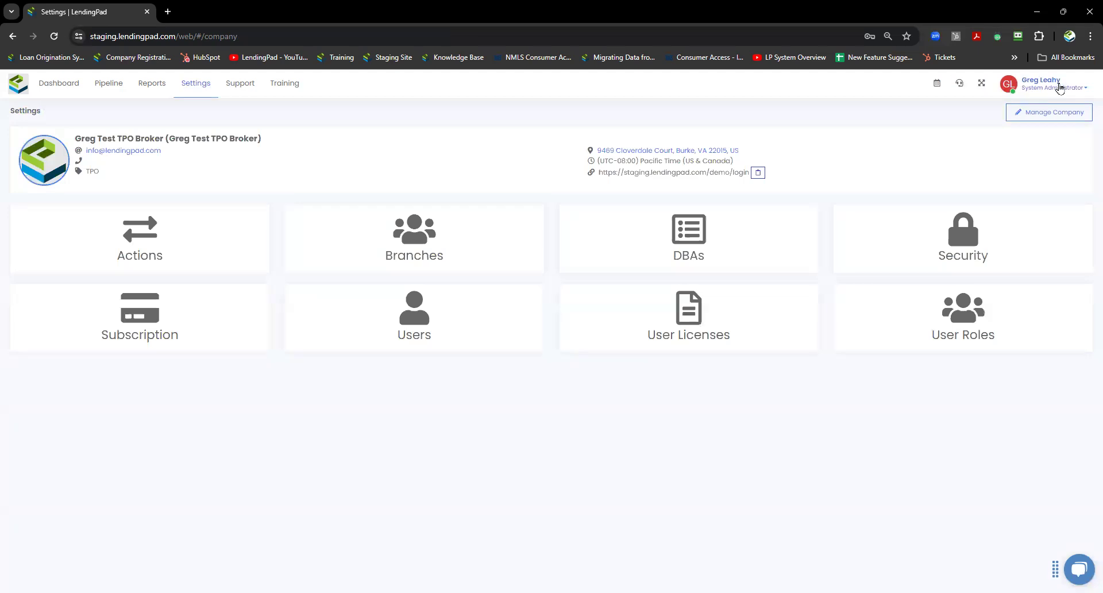
Open your own Profile page from the user account menu.
{"action": "left_click", "coordinate": [1083, 85]}
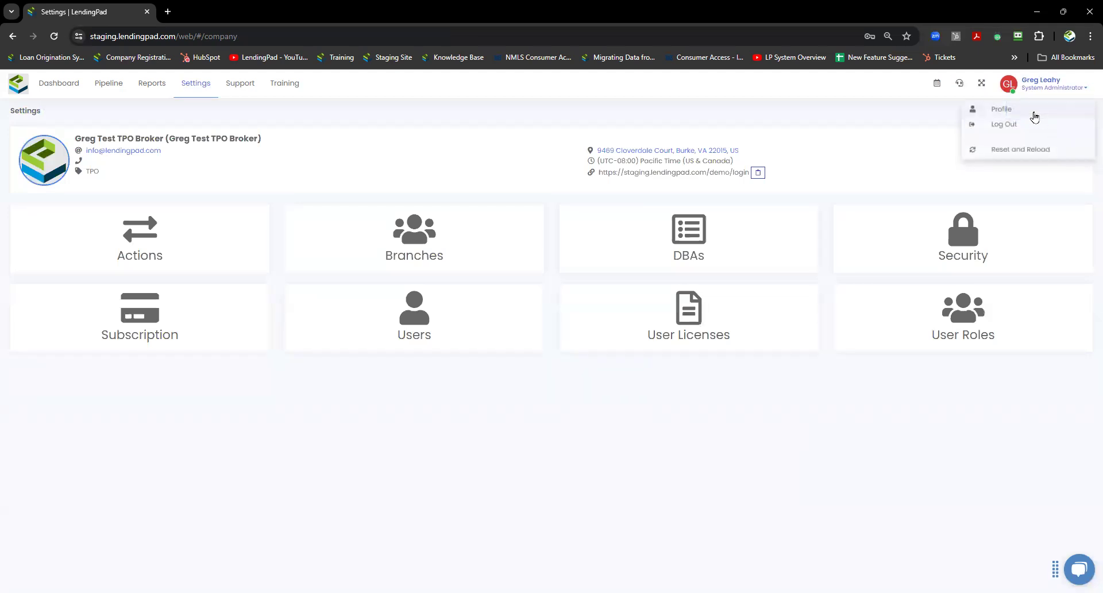
{"action": "left_click", "coordinate": [1036, 117]}
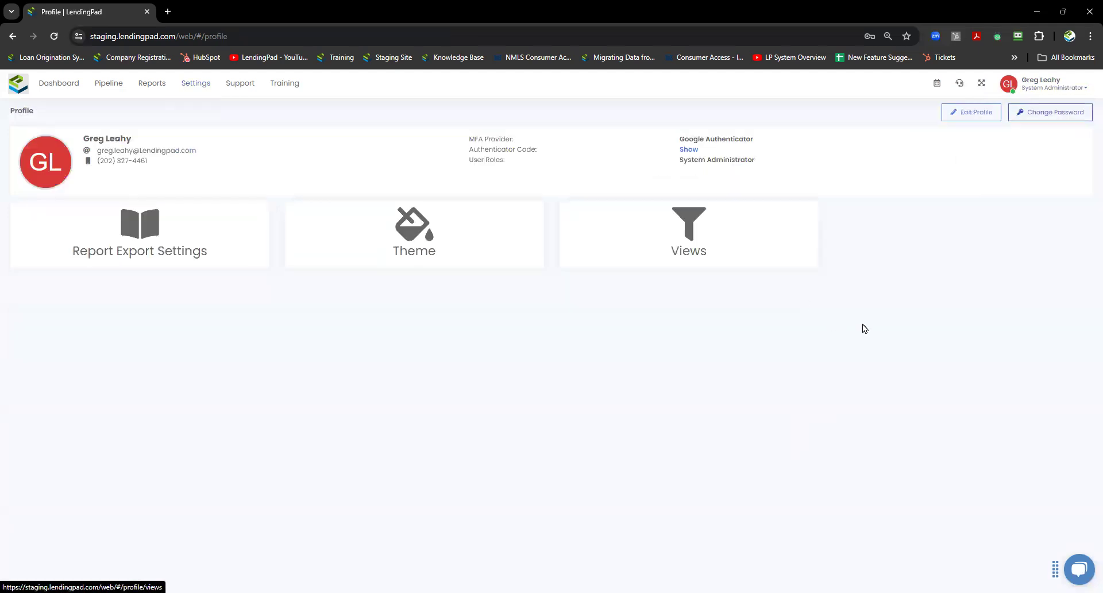
Edit the profile and change the MFA provider to SMS.
{"action": "left_click", "coordinate": [976, 116]}
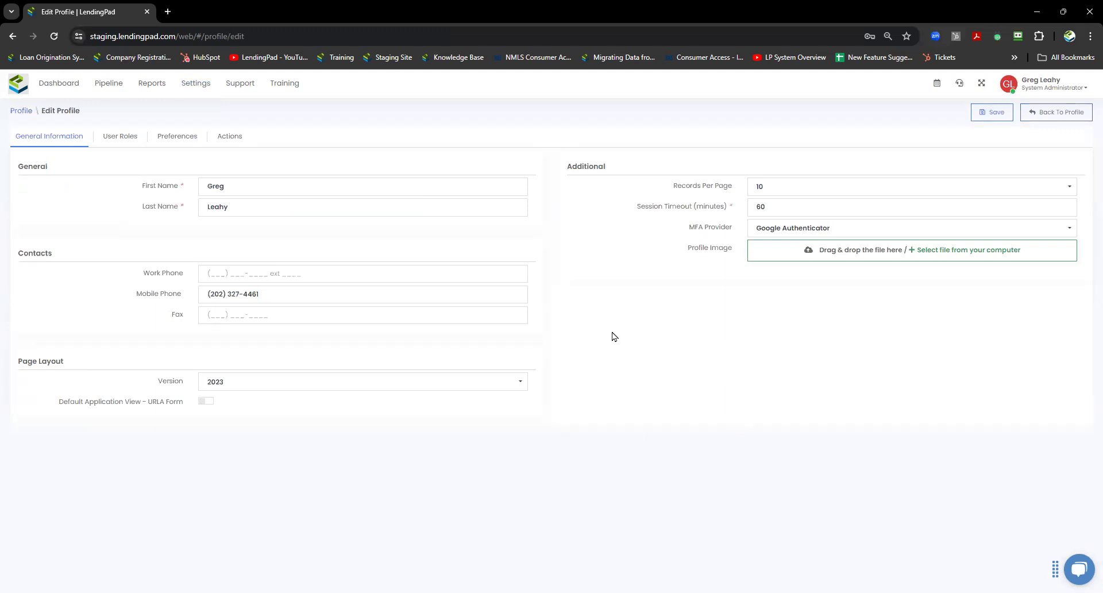
{"action": "left_click_drag", "start_coordinate": [680, 228], "coordinate": [744, 239]}
{"action": "left_click", "coordinate": [850, 235]}
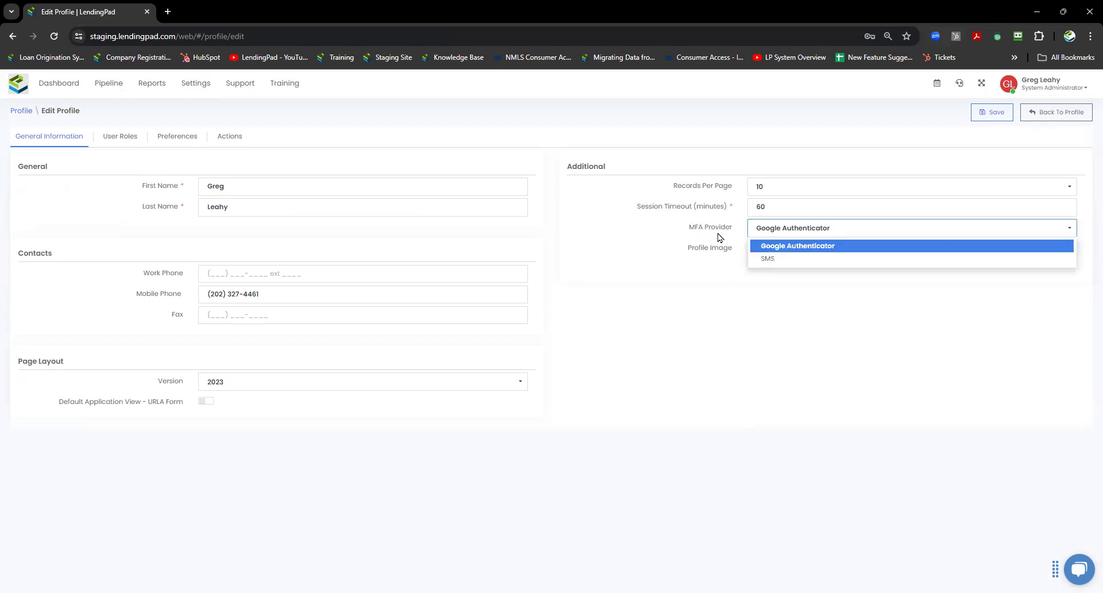
{"action": "left_click", "coordinate": [794, 260]}
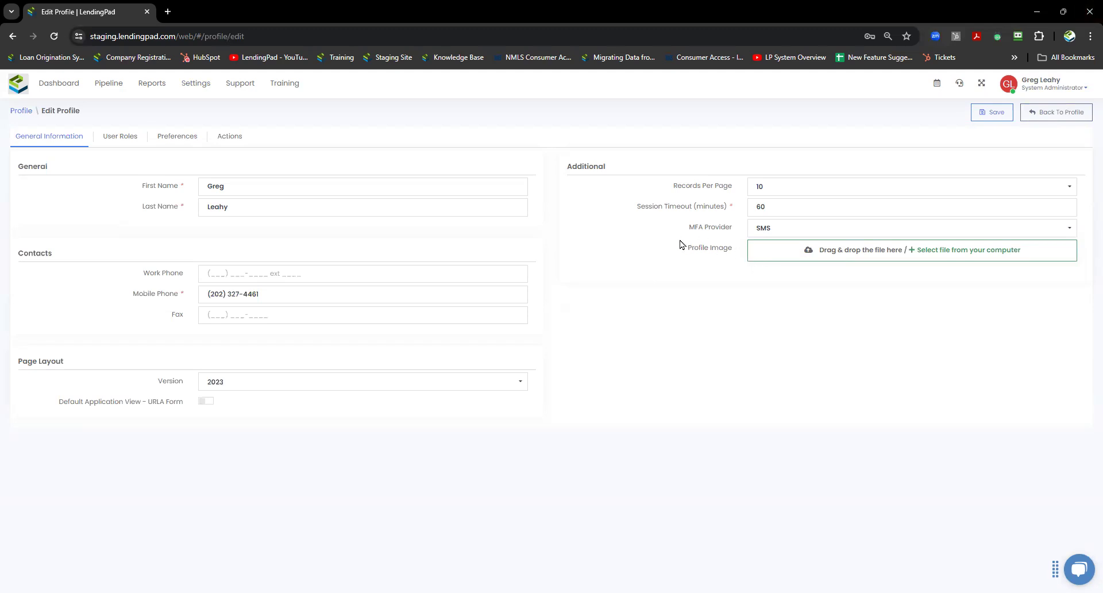
Look over the Profile Image and mobile phone fields, then show the Preferences section.
{"action": "left_click_drag", "start_coordinate": [680, 244], "coordinate": [746, 266]}
{"action": "left_click", "coordinate": [742, 264]}
{"action": "triple_click", "coordinate": [266, 294]}
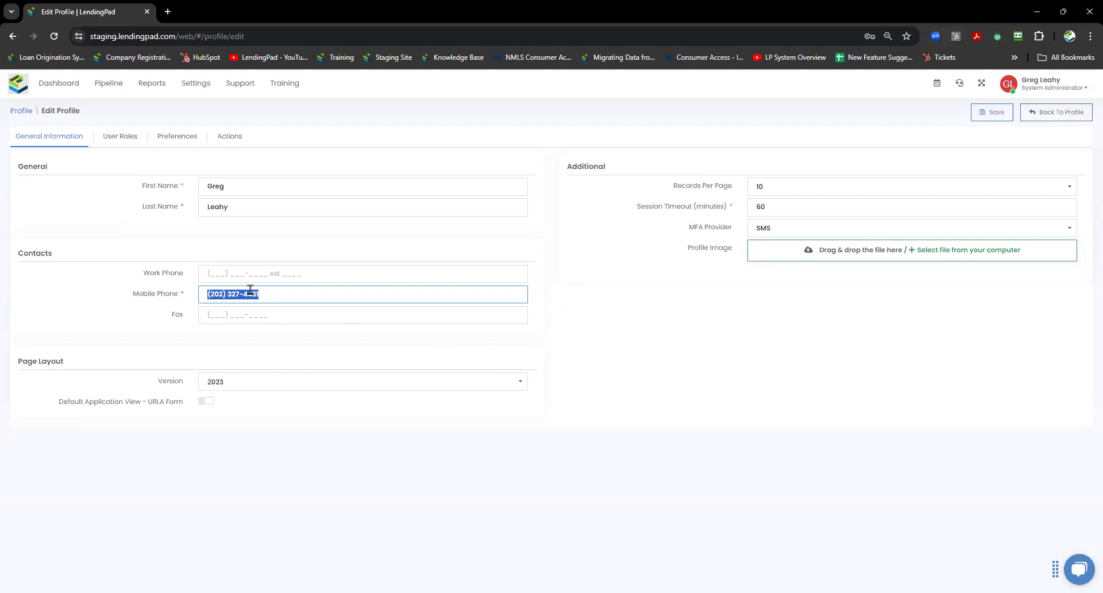
{"action": "left_click", "coordinate": [286, 296]}
{"action": "double_click", "coordinate": [743, 226]}
{"action": "left_click", "coordinate": [743, 226]}
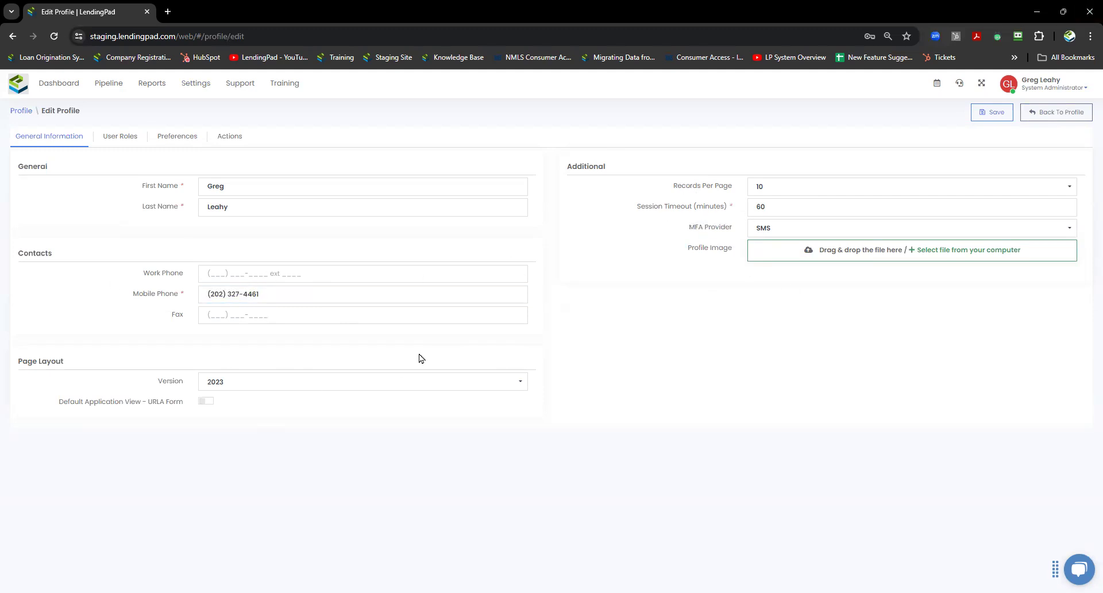
{"action": "left_click", "coordinate": [173, 144]}
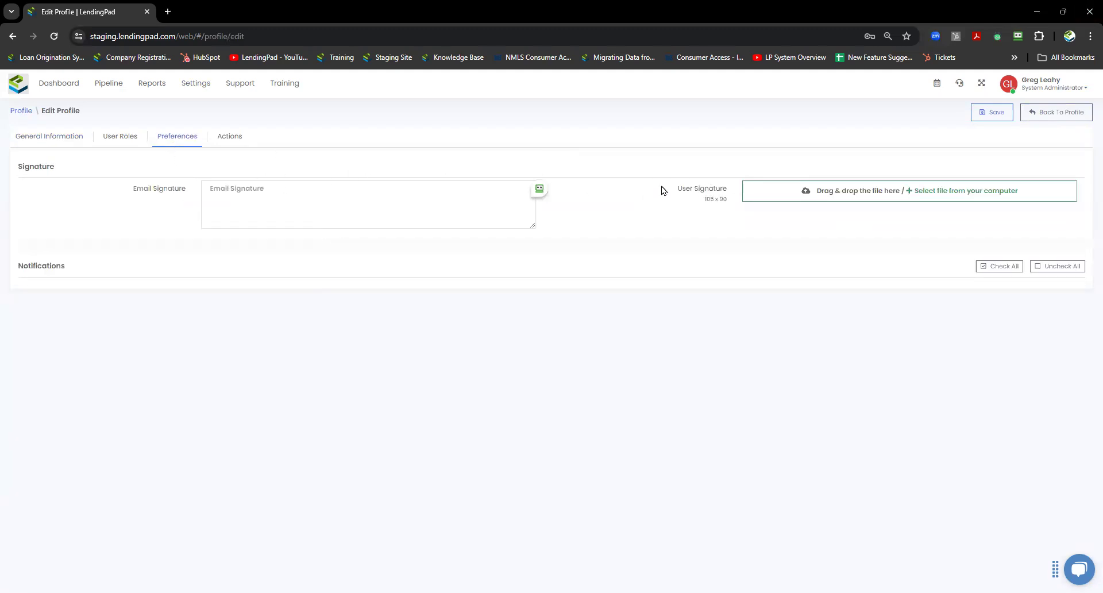
Enter the CoreLogic credit report username and password, then save the profile.
{"action": "left_click", "coordinate": [236, 142]}
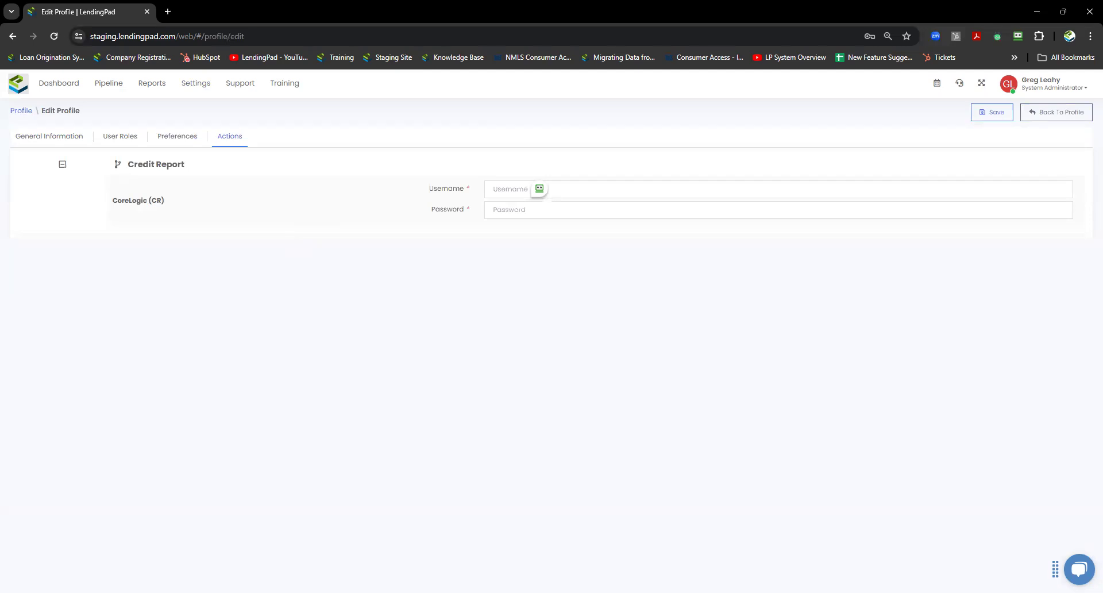
{"action": "left_click_drag", "start_coordinate": [110, 177], "coordinate": [480, 221]}
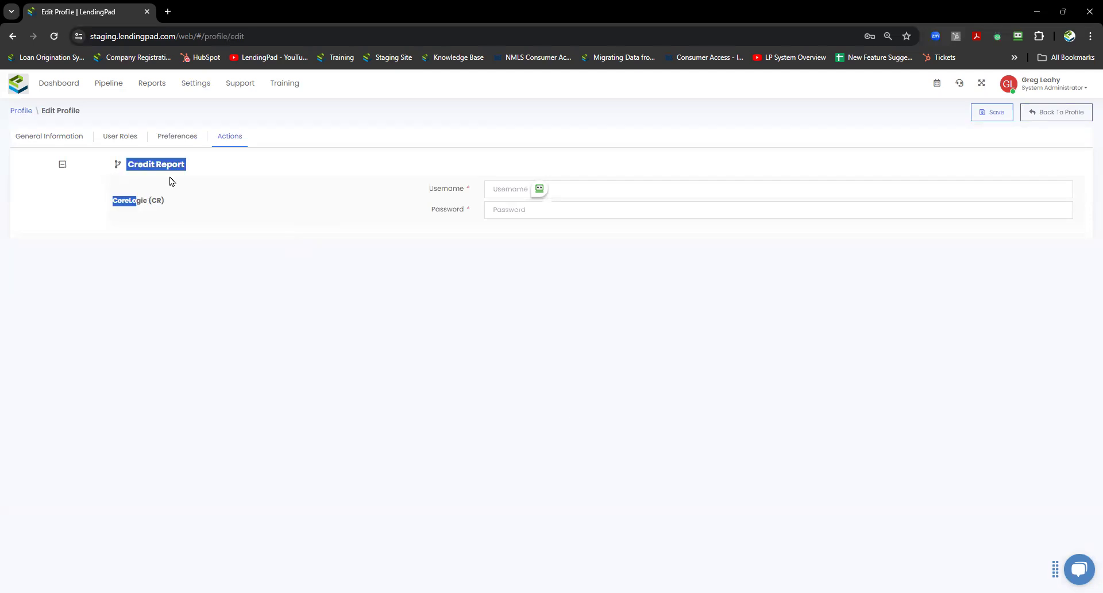
{"action": "left_click", "coordinate": [481, 222]}
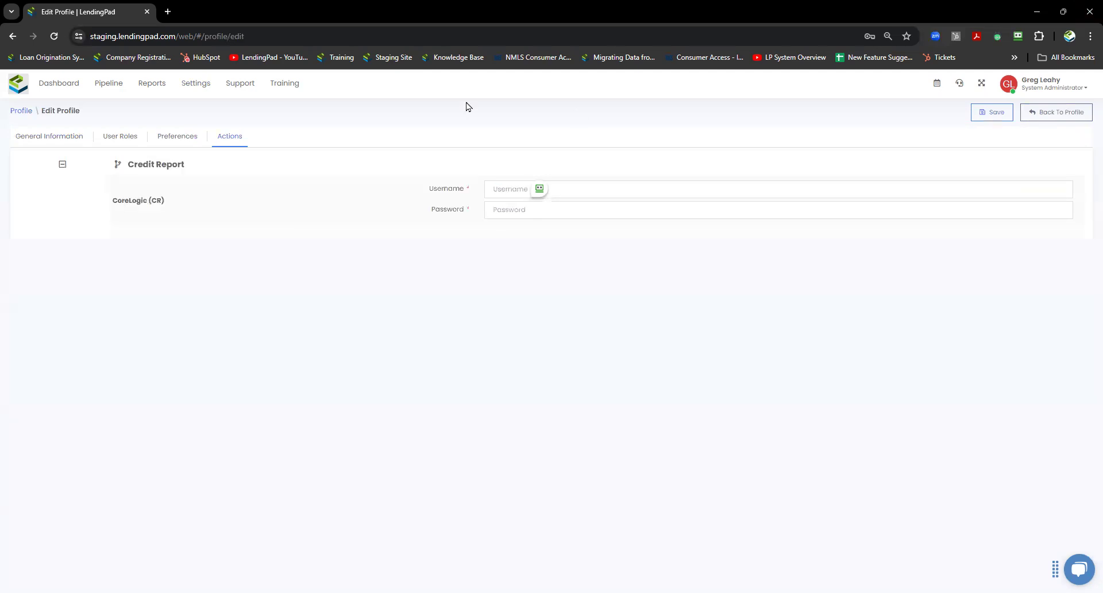
{"action": "left_click", "coordinate": [493, 194]}
{"action": "type", "text": "•••••••••"}
{"action": "left_click", "coordinate": [569, 209]}
{"action": "type", "text": "••••••••••••••••"}
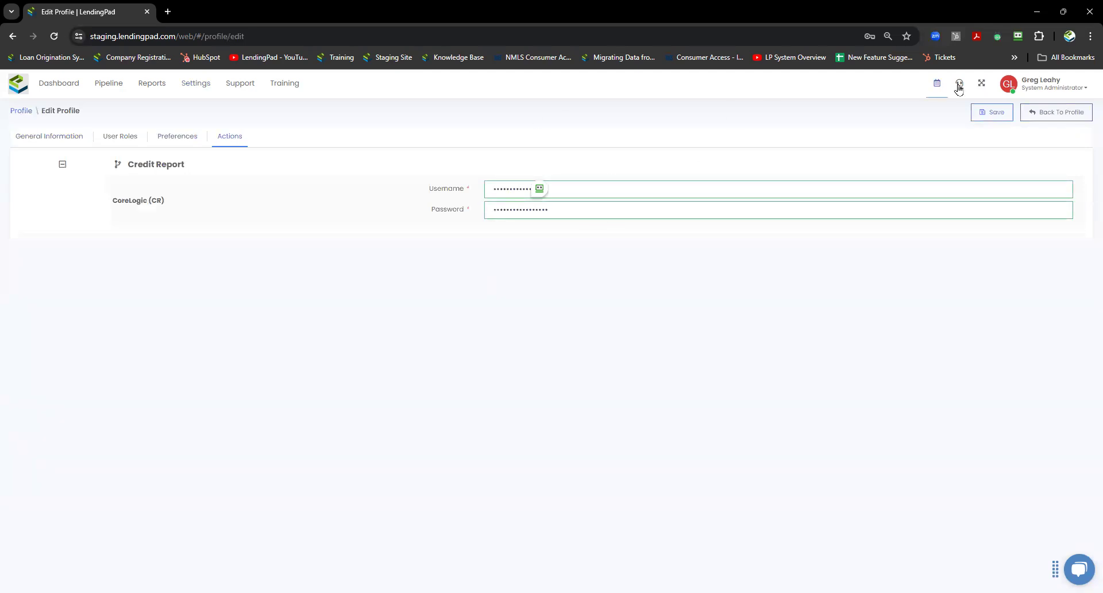
{"action": "left_click", "coordinate": [992, 112]}
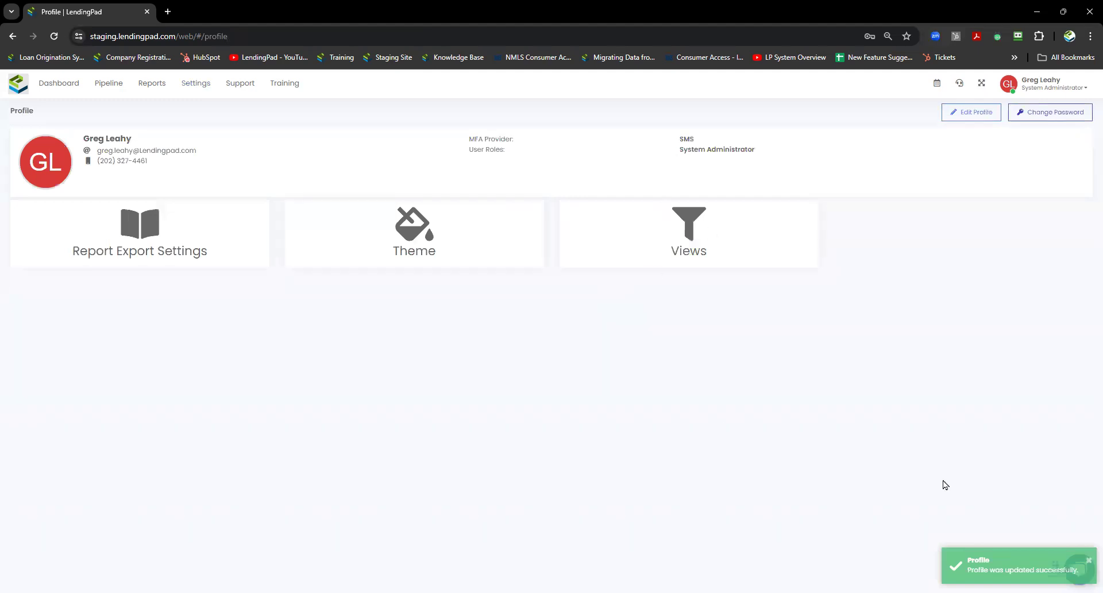
Dismiss the profile-updated toast and go through Settings to the Support page.
{"action": "left_click", "coordinate": [1049, 573]}
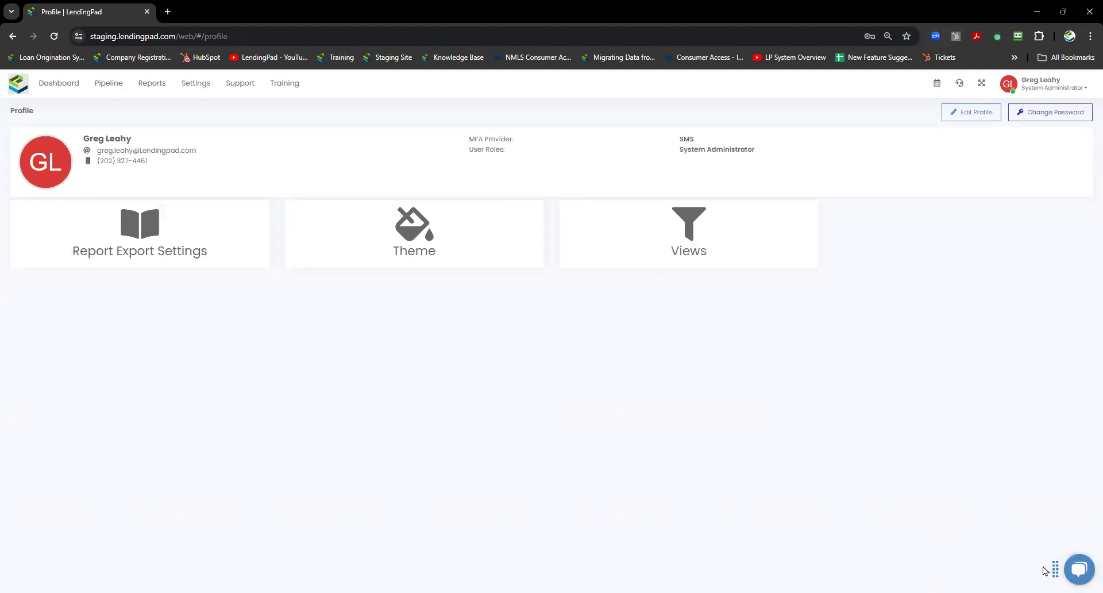
{"action": "left_click", "coordinate": [192, 86]}
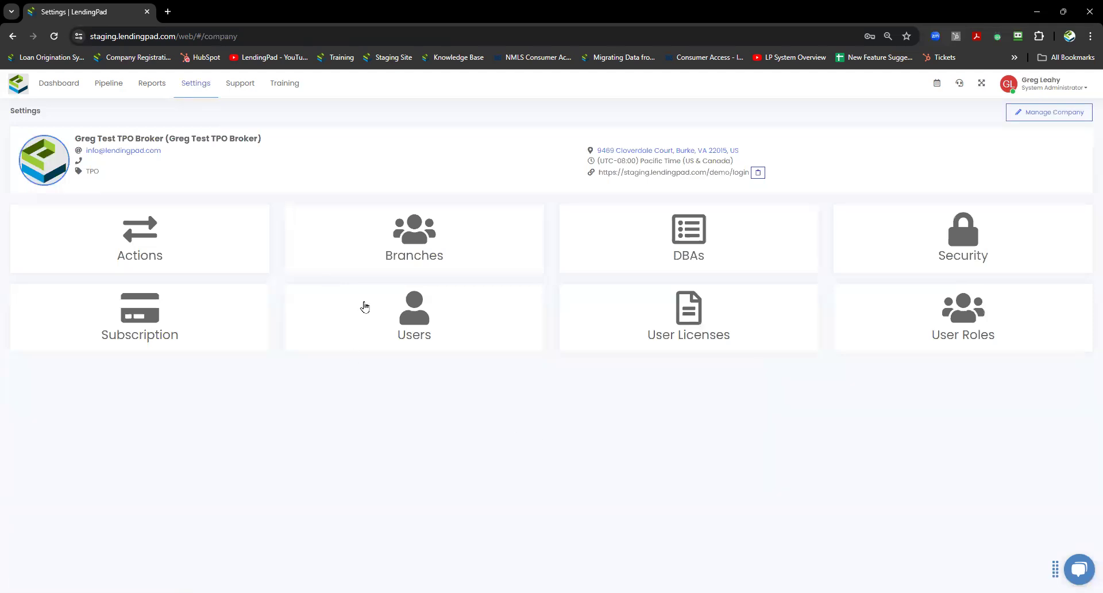
{"action": "left_click", "coordinate": [237, 85]}
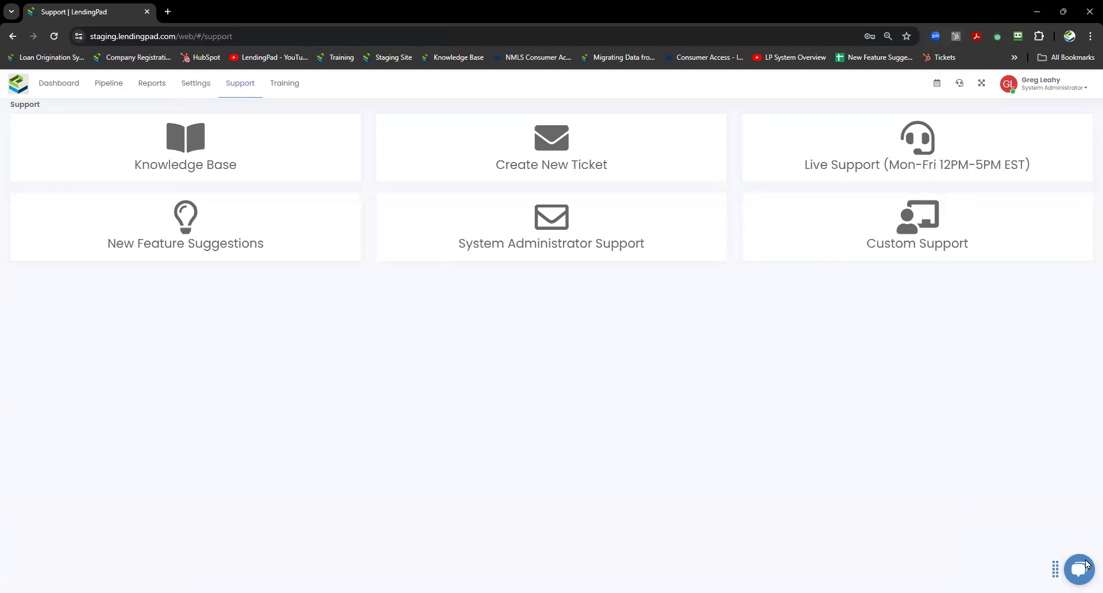
{"action": "left_click", "coordinate": [1079, 569]}
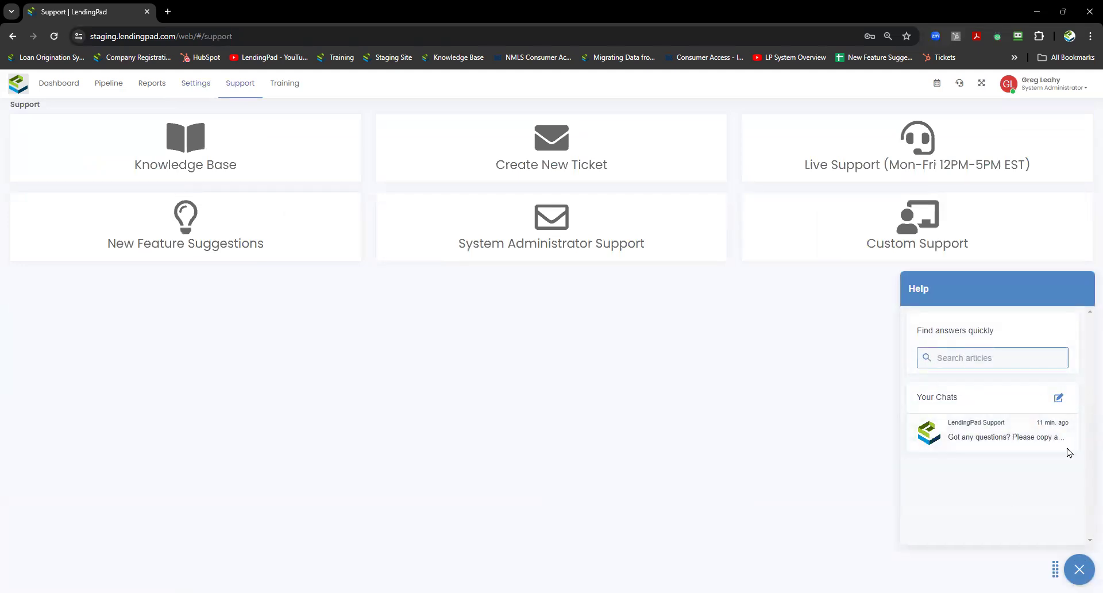
{"action": "left_click_drag", "start_coordinate": [915, 397], "coordinate": [984, 410]}
{"action": "left_click", "coordinate": [1059, 397]}
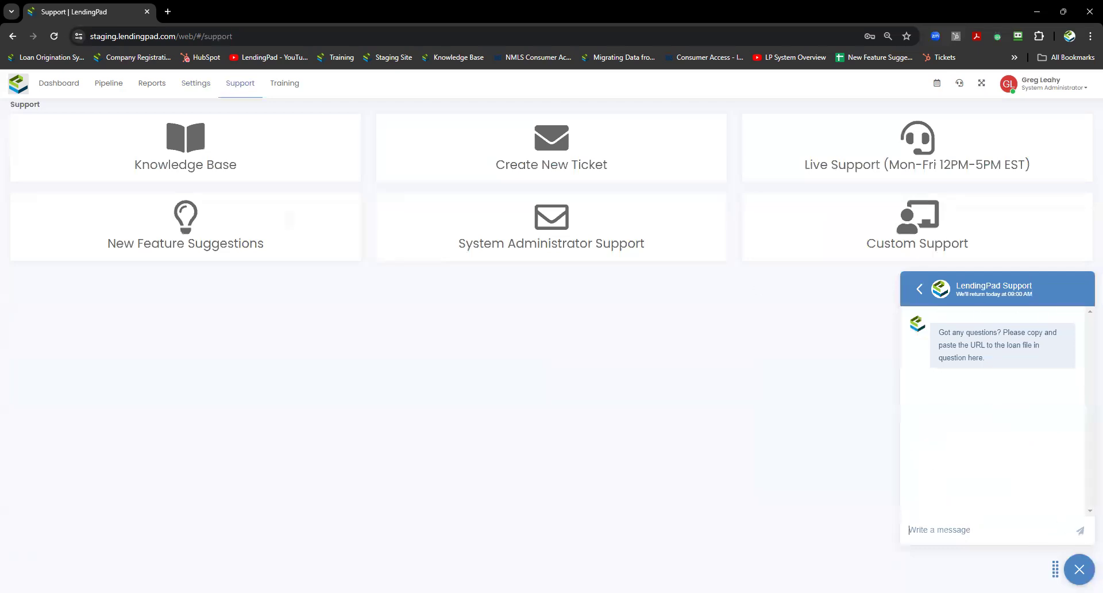
{"action": "left_click", "coordinate": [1079, 569]}
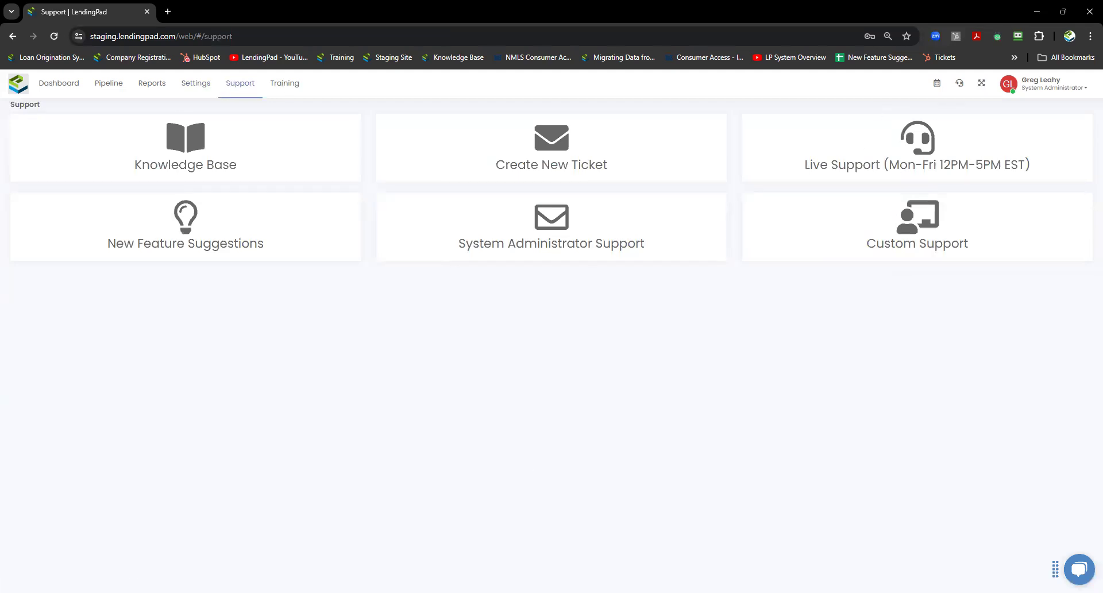
Open Training and review the 101 Origination and 201 Processing weekly course descriptions.
{"action": "left_click", "coordinate": [285, 83]}
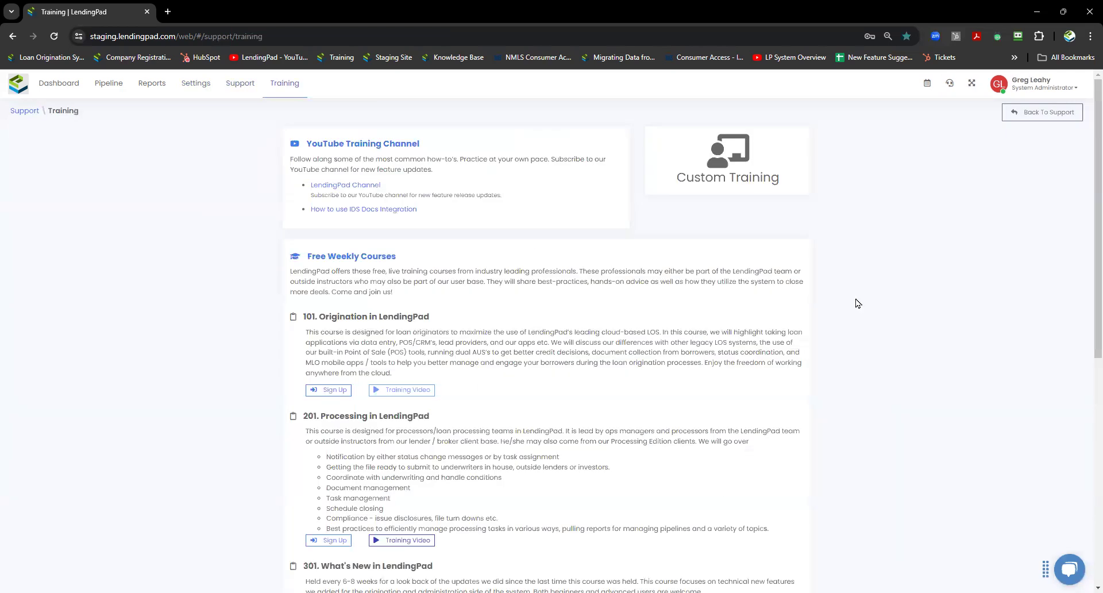
{"action": "scroll", "coordinate": [694, 366], "scroll_direction": "down", "scroll_amount": 1}
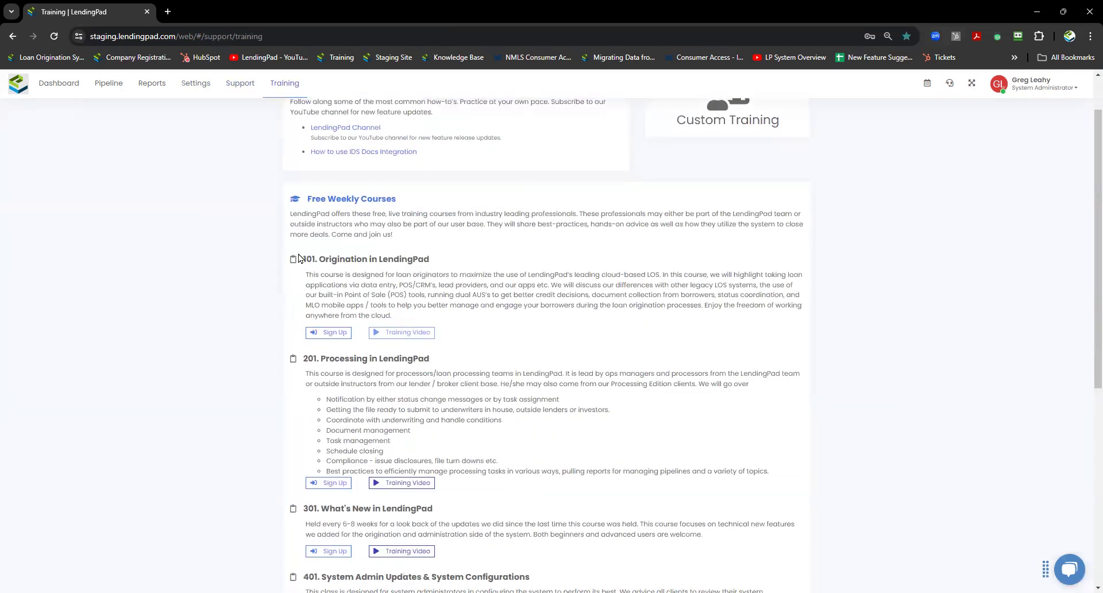
{"action": "mouse_move", "coordinate": [301, 258]}
{"action": "left_mouse_down"}
{"action": "mouse_move", "coordinate": [500, 318]}
{"action": "mouse_move", "coordinate": [246, 252]}
{"action": "left_mouse_up"}
{"action": "left_click", "coordinate": [508, 321]}
{"action": "left_click", "coordinate": [294, 260]}
{"action": "left_click_drag", "start_coordinate": [304, 358], "coordinate": [763, 487]}
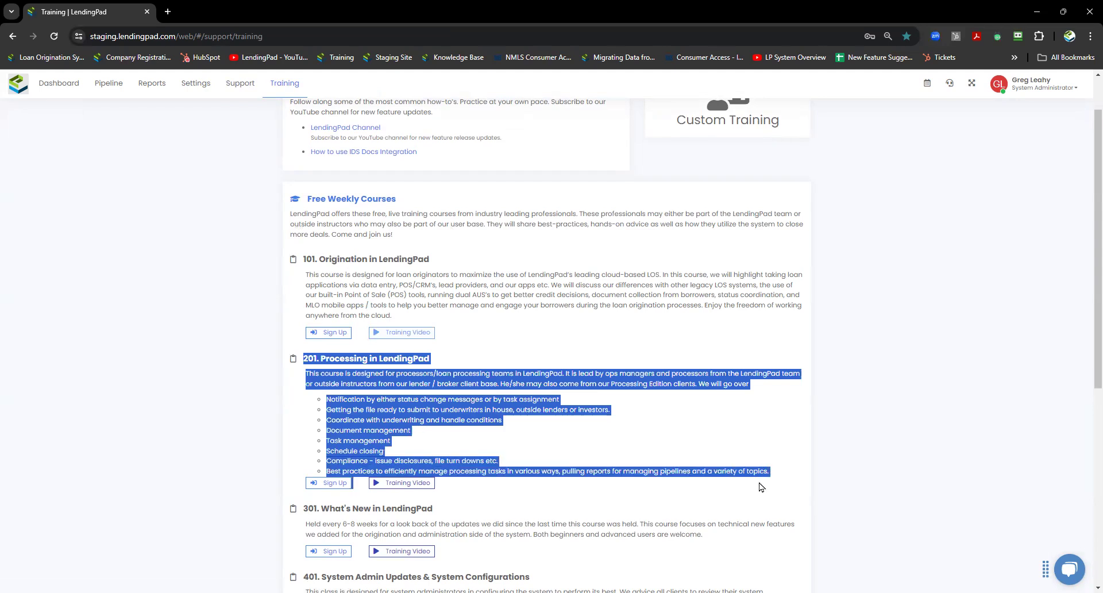
{"action": "left_click", "coordinate": [676, 457]}
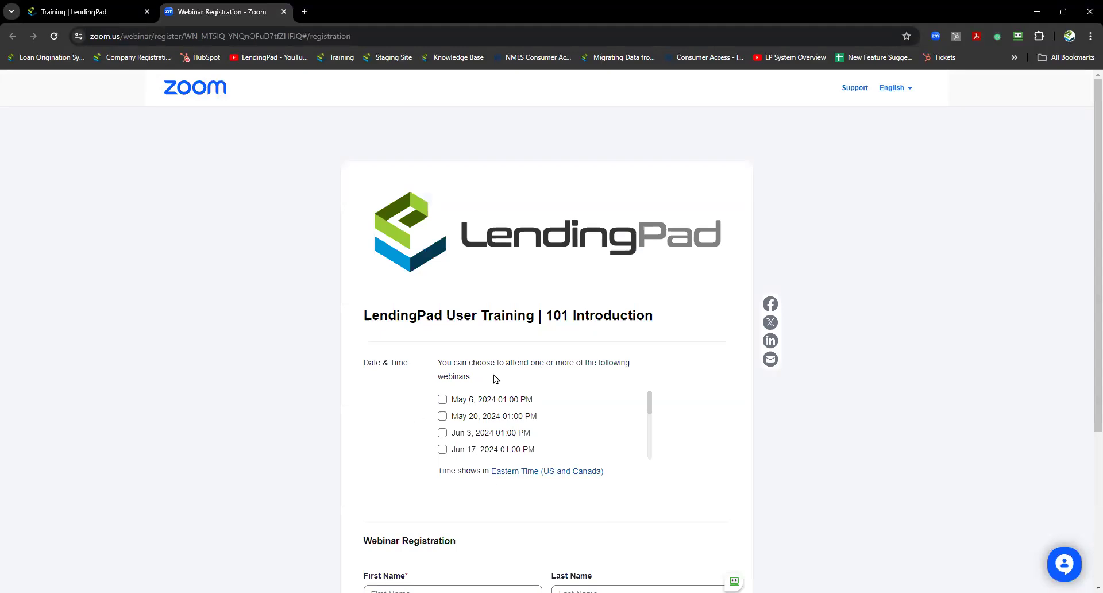
{"action": "scroll", "coordinate": [438, 434], "scroll_direction": "down", "scroll_amount": 2}
{"action": "scroll", "coordinate": [438, 434], "scroll_direction": "up", "scroll_amount": 2}
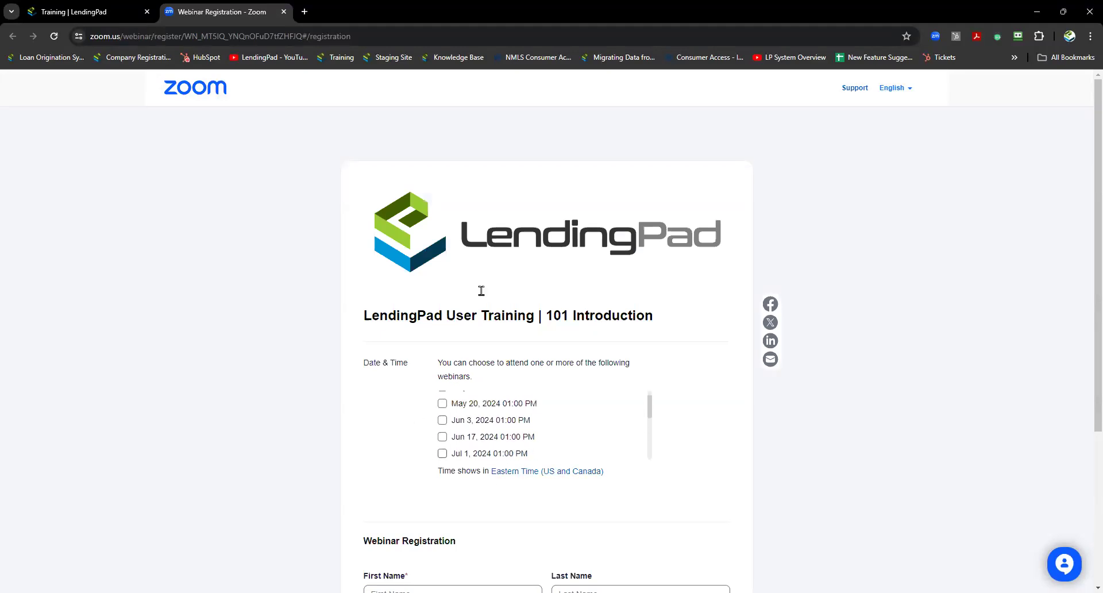
{"action": "left_click", "coordinate": [285, 11]}
{"action": "scroll", "coordinate": [472, 434], "scroll_direction": "up", "scroll_amount": 1}
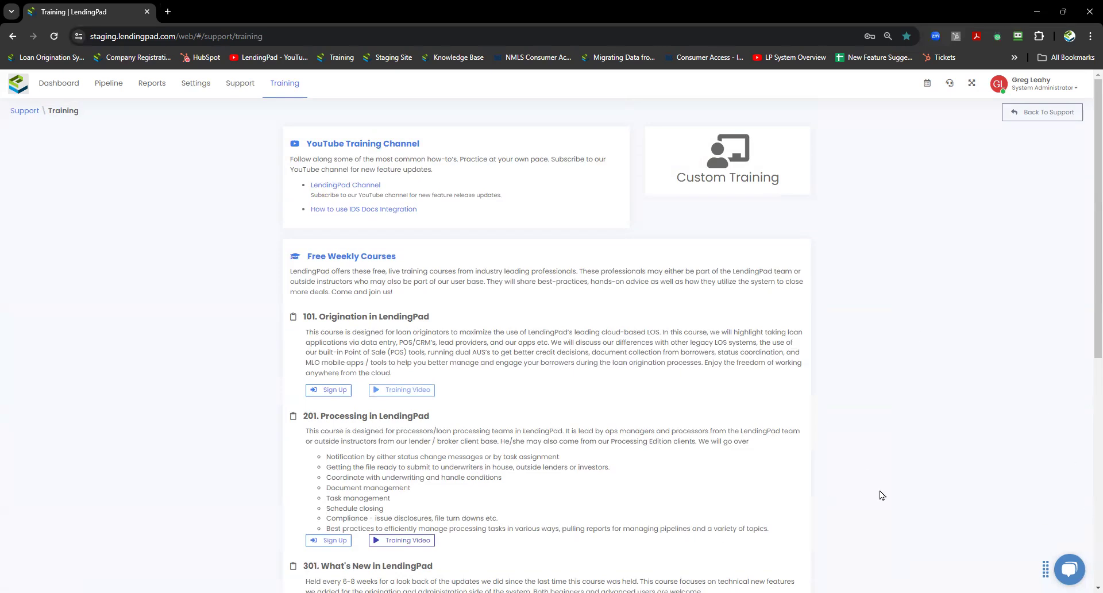
Return to the Dashboard with its My Tasks summary and Last Modified Loans list.
{"action": "left_click", "coordinate": [54, 82]}
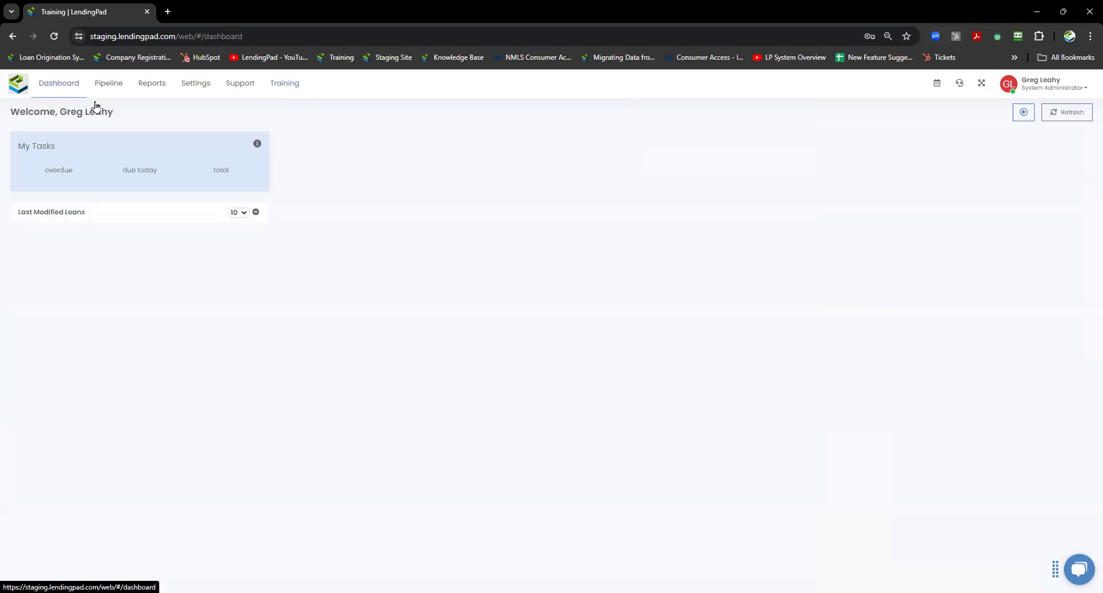